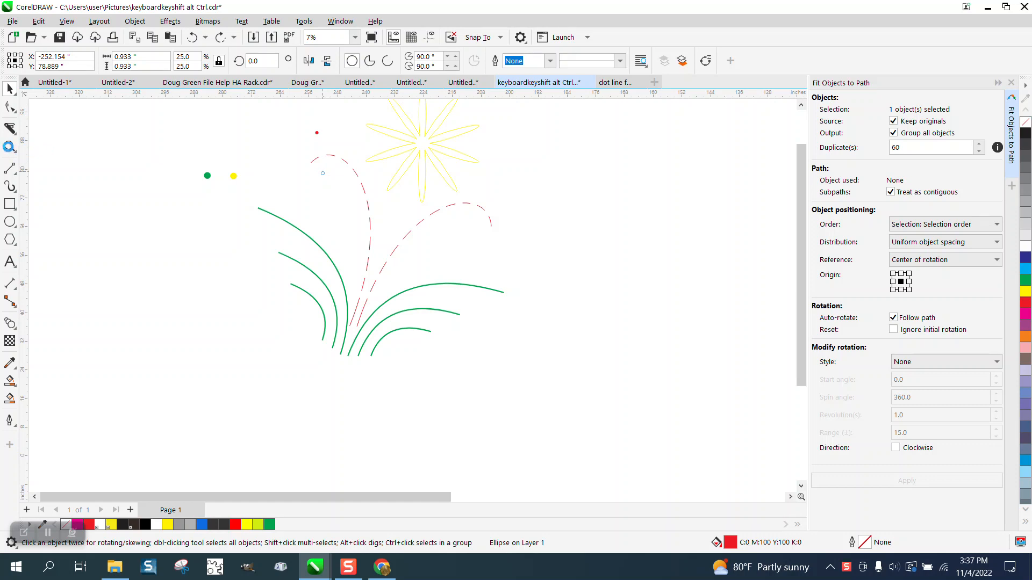
- Try fitting 55 duplicates of the red dot along the left dashed curve
{"action": "key", "text": "z"}
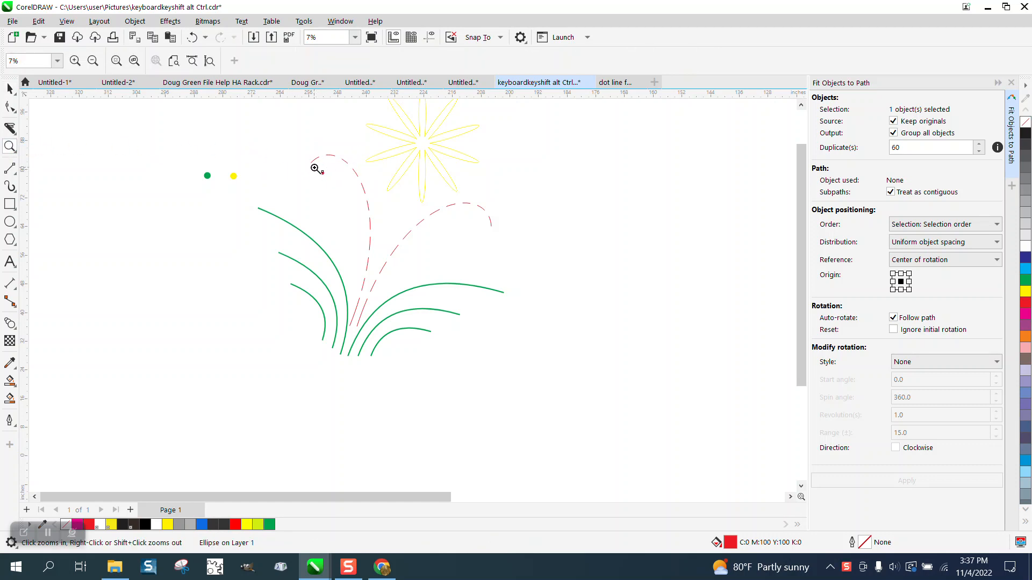
{"action": "left_click_drag", "start_coordinate": [315, 161], "coordinate": [534, 299]}
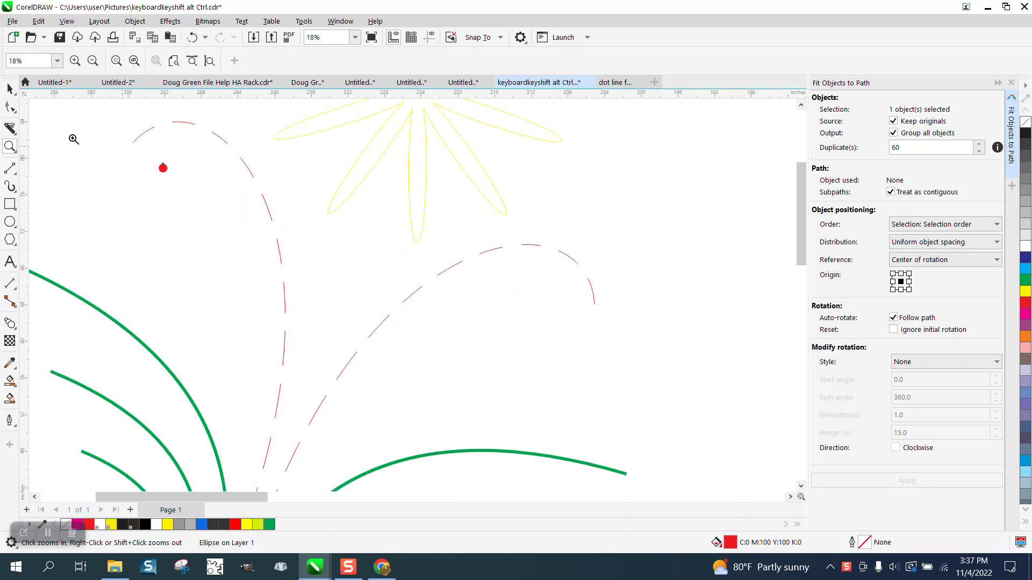
{"action": "left_click", "coordinate": [9, 88]}
{"action": "left_click", "coordinate": [221, 140]}
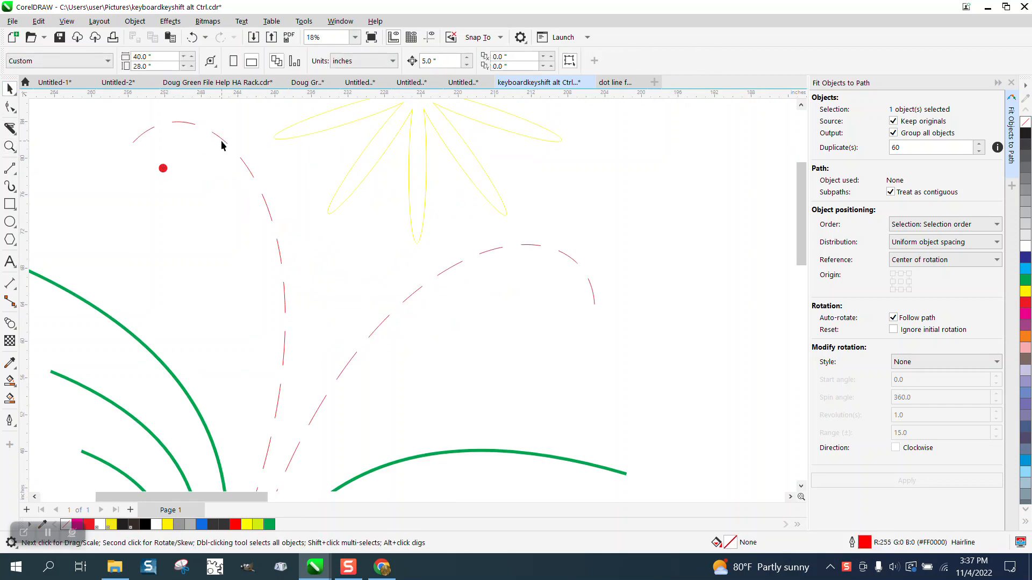
{"action": "left_click", "coordinate": [83, 134]}
{"action": "left_click", "coordinate": [163, 169]}
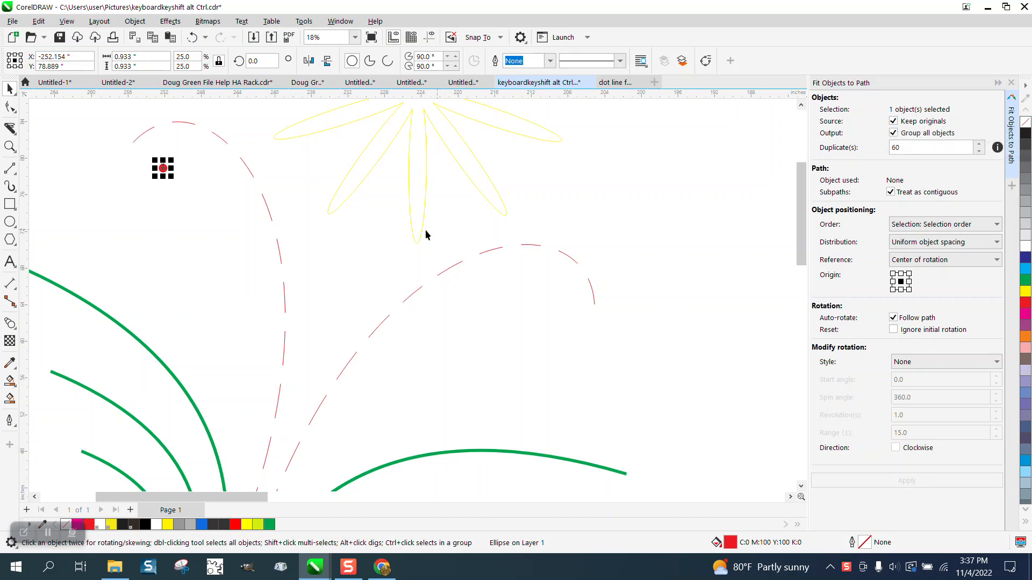
{"action": "left_click", "coordinate": [280, 251], "text": "shift"}
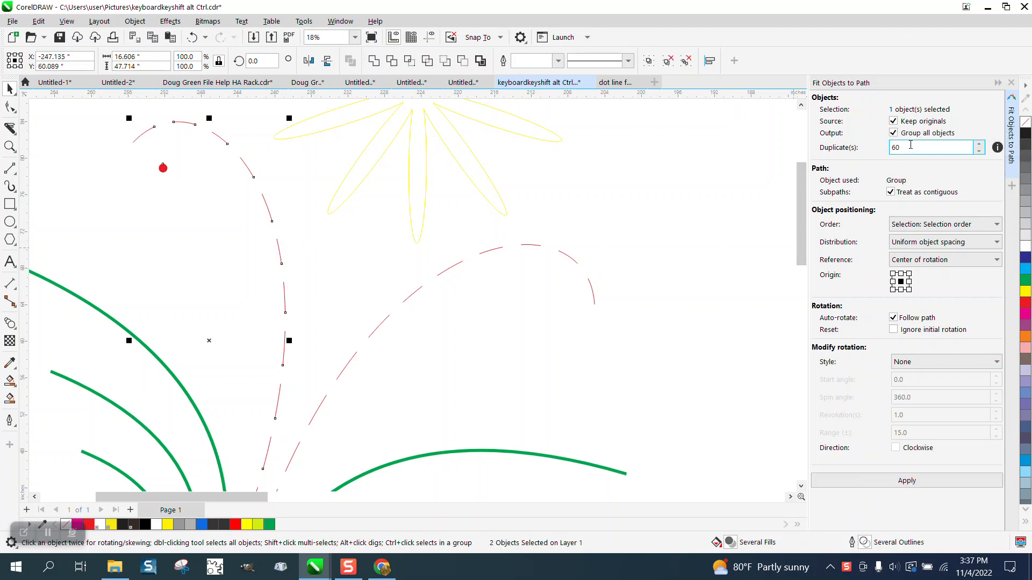
{"action": "left_click_drag", "start_coordinate": [910, 145], "coordinate": [863, 152]}
{"action": "type", "text": "55"}
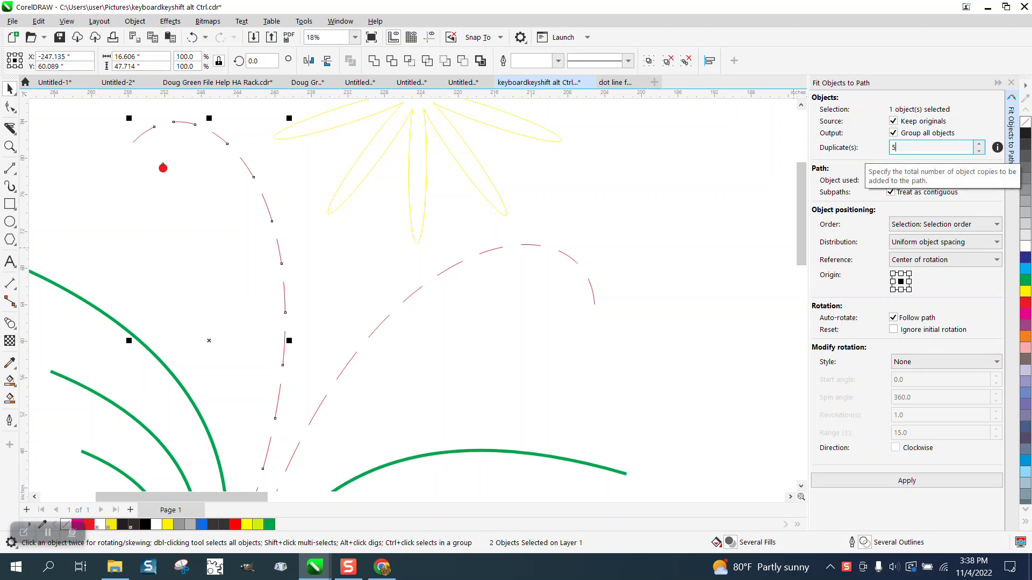
{"action": "left_click", "coordinate": [906, 481]}
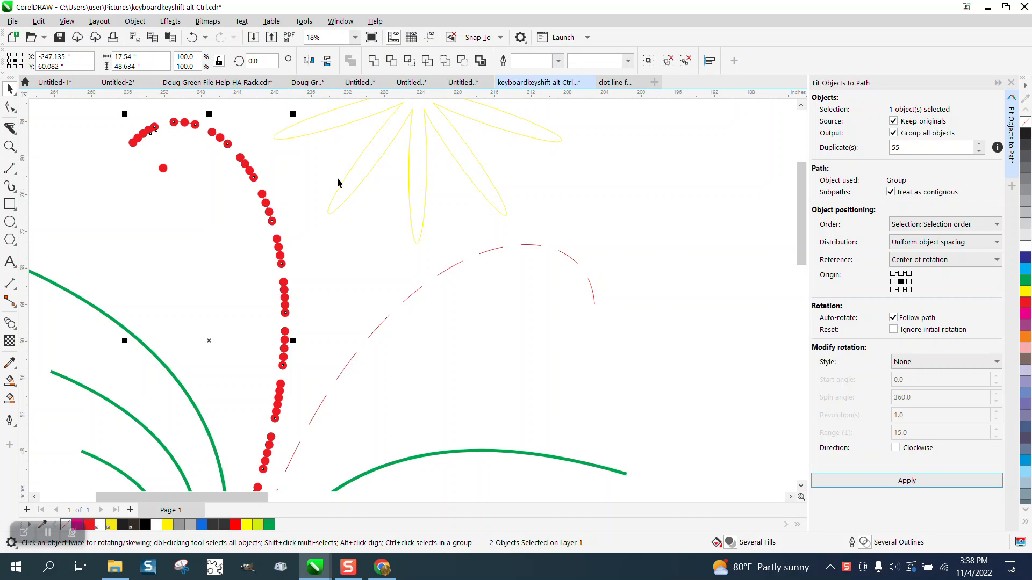
{"action": "left_click", "coordinate": [518, 170]}
{"action": "scroll", "coordinate": [518, 170], "scroll_direction": "down", "scroll_amount": 3}
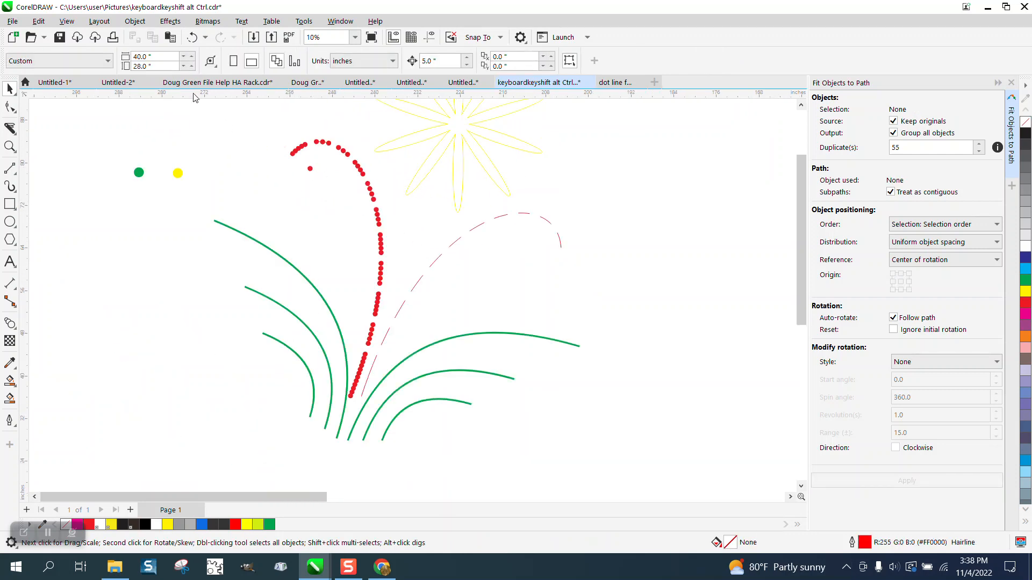
{"action": "left_click", "coordinate": [192, 37]}
- Group the two dashed curves together with the red dot
{"action": "left_click", "coordinate": [481, 230]}
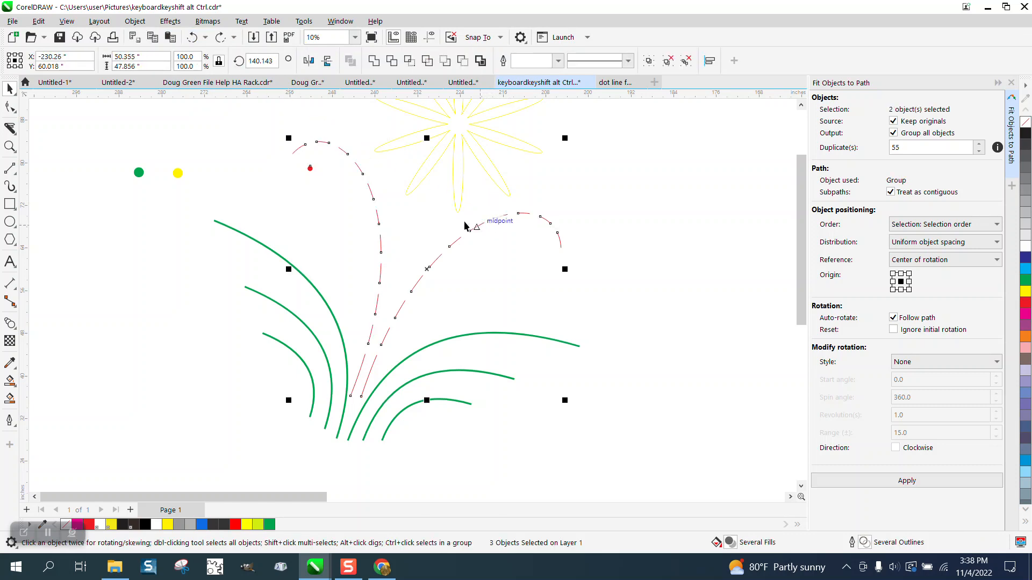
{"action": "left_click", "coordinate": [135, 21]}
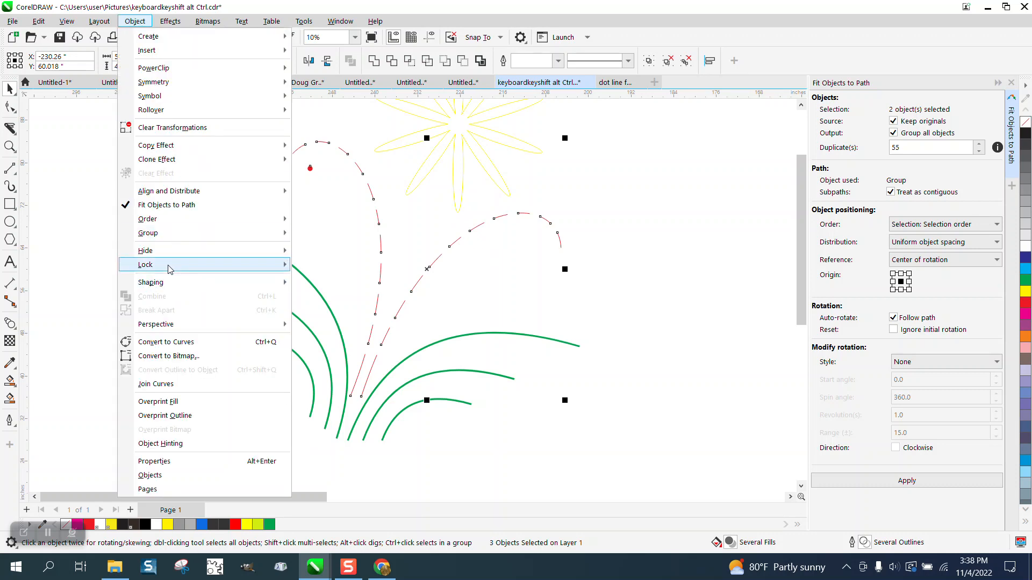
{"action": "mouse_move", "coordinate": [161, 286]}
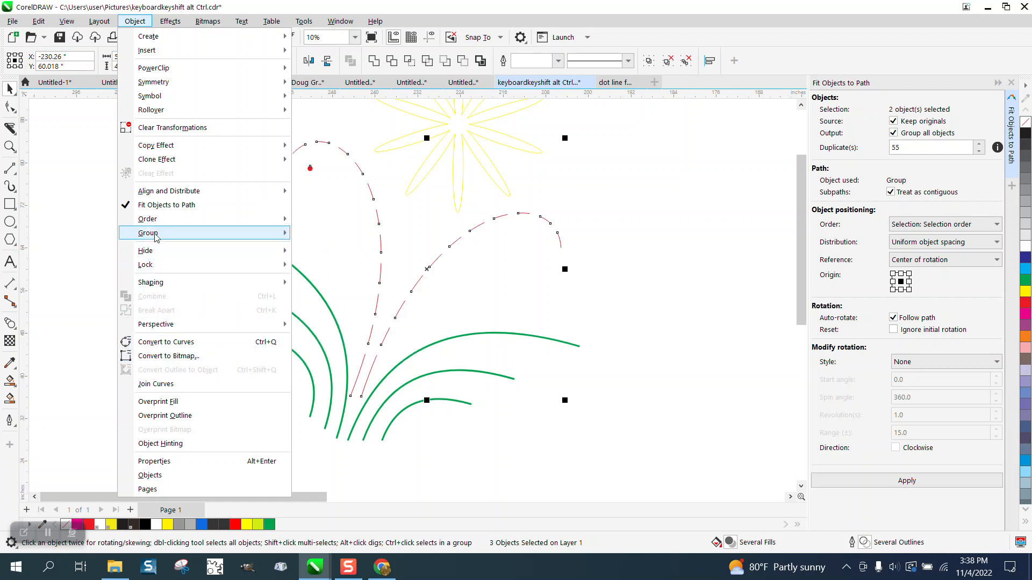
{"action": "mouse_move", "coordinate": [156, 233]}
{"action": "left_click", "coordinate": [312, 237]}
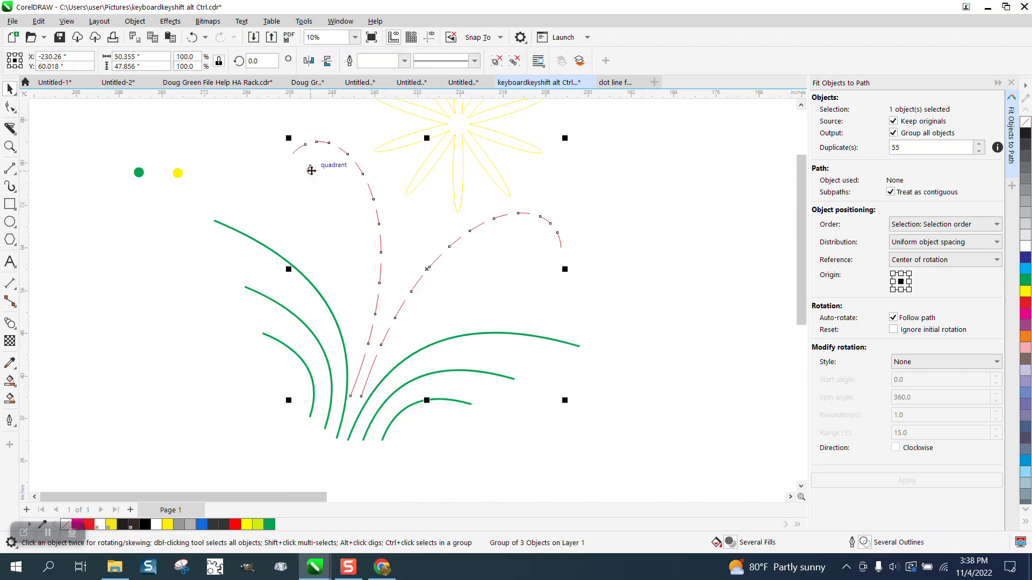
- Ungroup the dashed curves and red dot, and move the red dot away to sit beside the yellow dot
{"action": "left_click", "coordinate": [275, 175]}
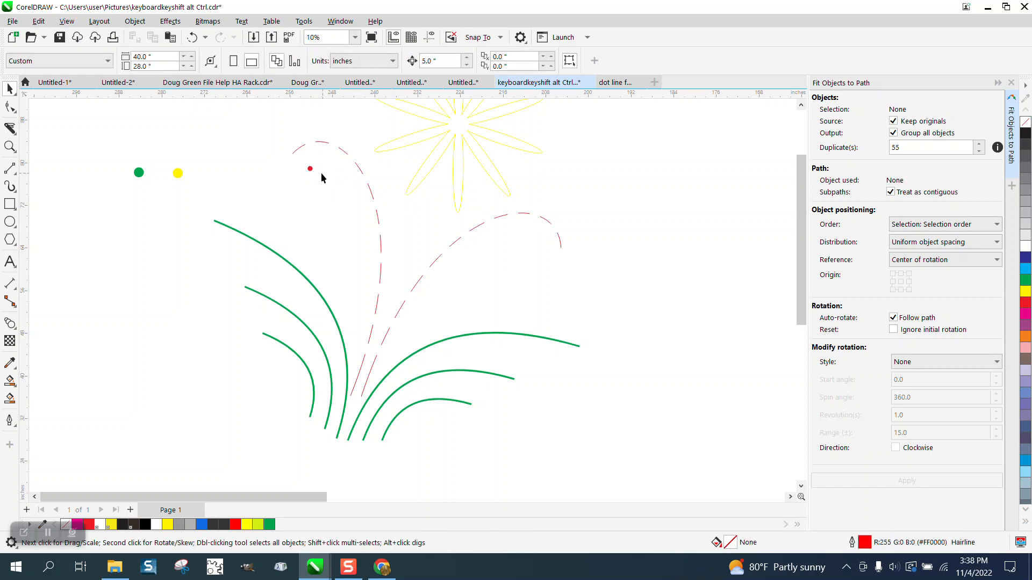
{"action": "left_click", "coordinate": [310, 170]}
{"action": "left_click", "coordinate": [135, 21]}
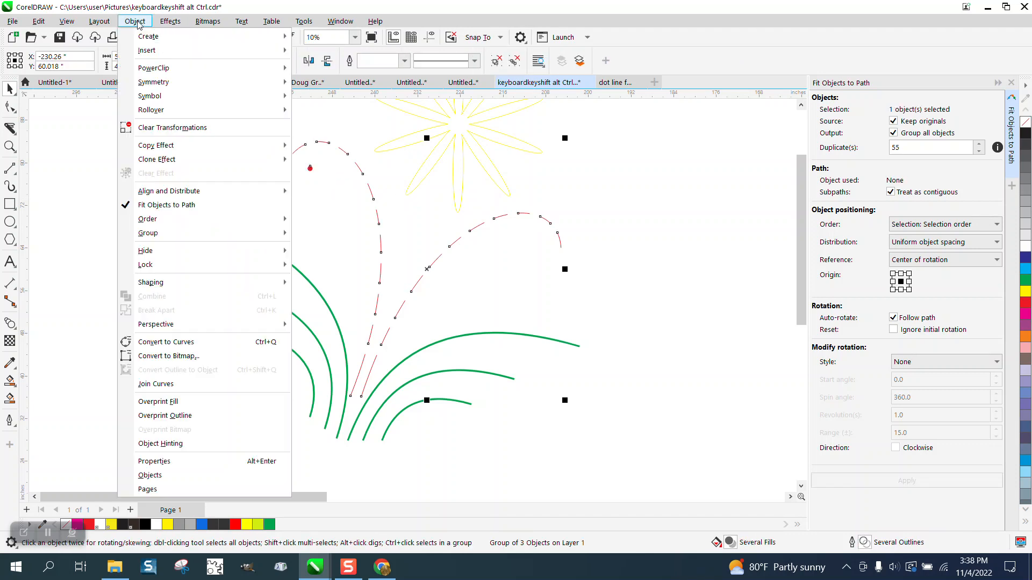
{"action": "mouse_move", "coordinate": [173, 233]}
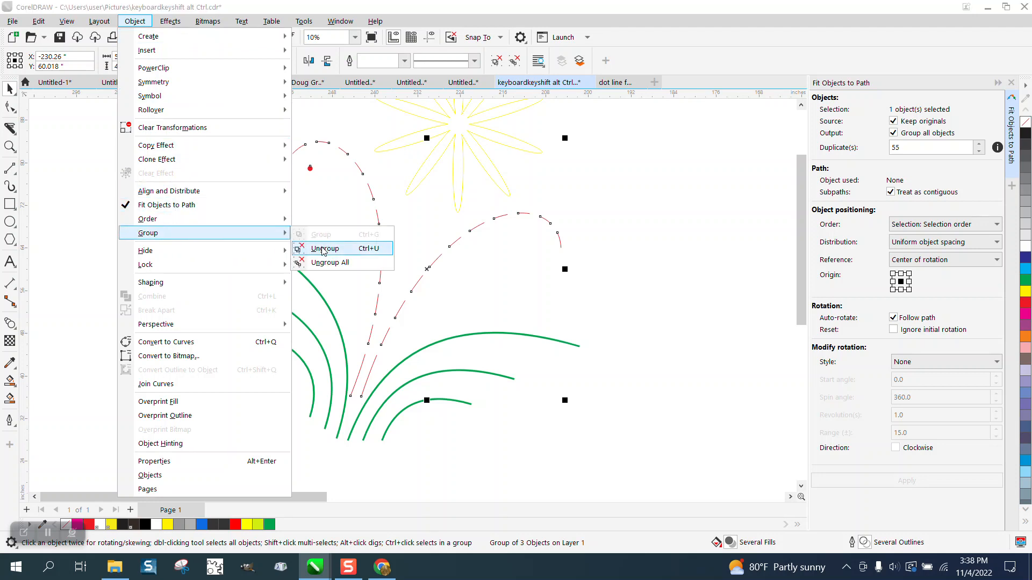
{"action": "left_click", "coordinate": [319, 249]}
{"action": "left_click_drag", "start_coordinate": [219, 135], "coordinate": [224, 170]}
{"action": "left_click", "coordinate": [299, 149]}
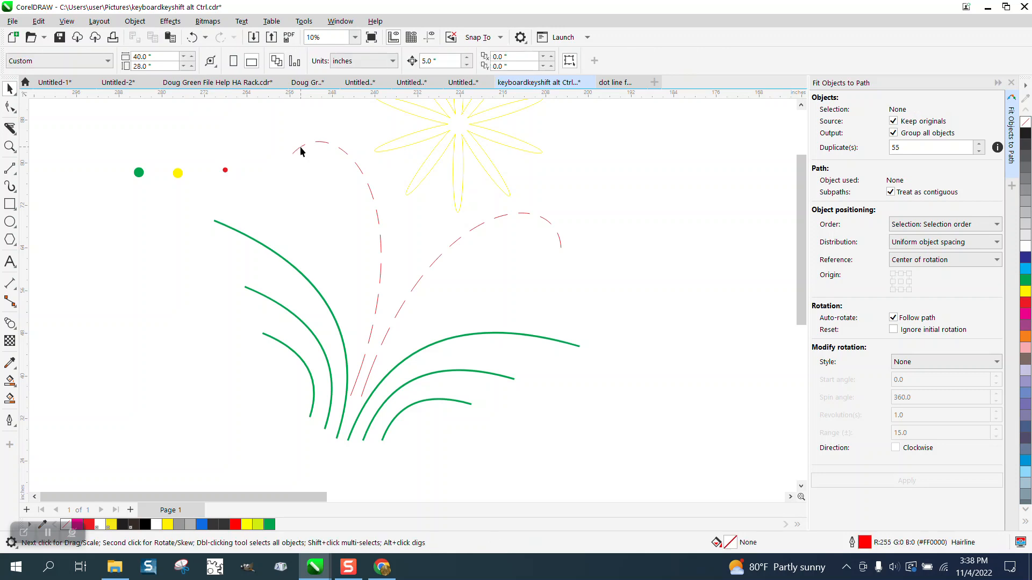
- Group only the two dashed red curves
{"action": "left_click", "coordinate": [301, 146]}
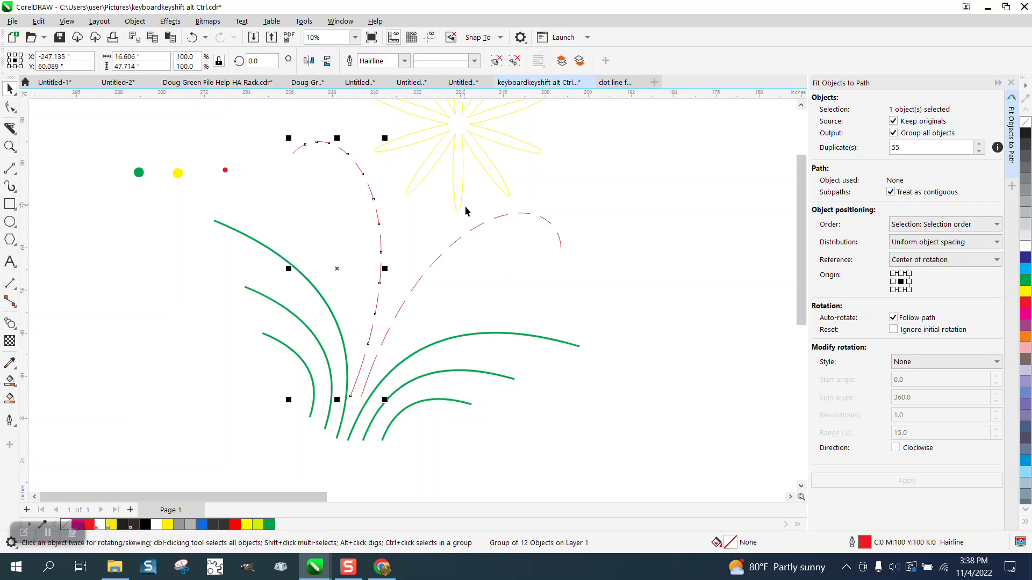
{"action": "left_click", "coordinate": [485, 227], "text": "shift"}
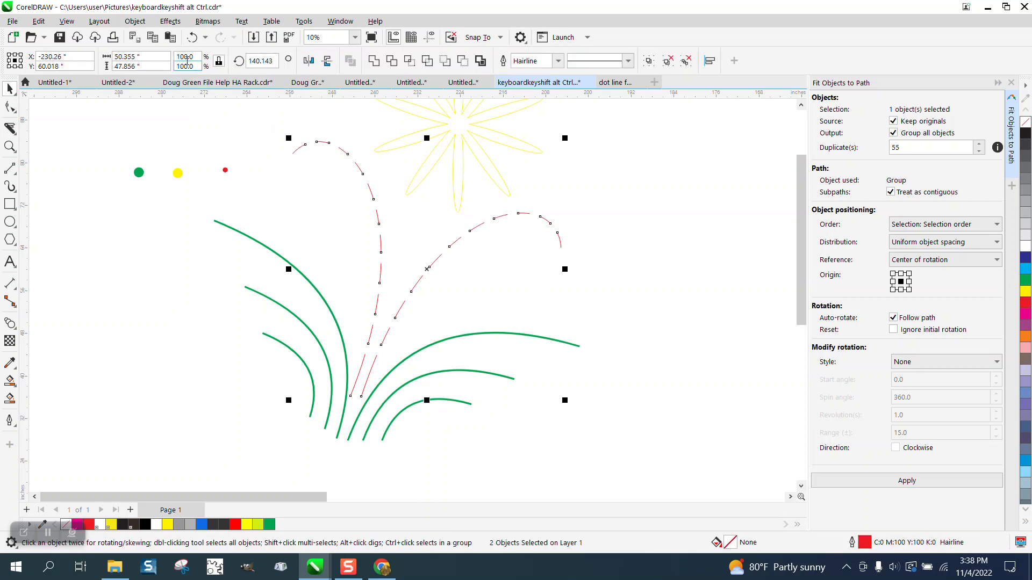
{"action": "left_click", "coordinate": [135, 21]}
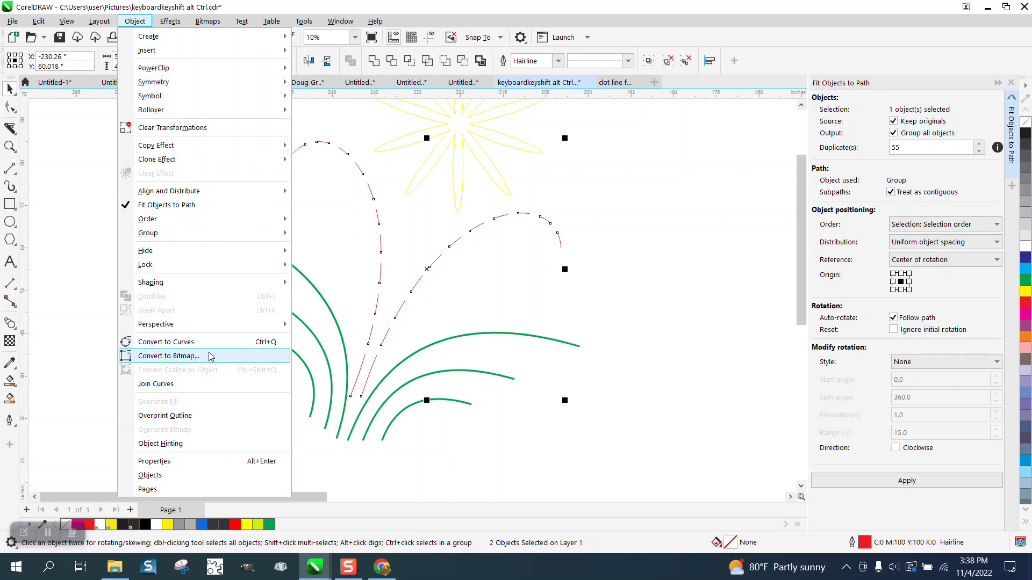
{"action": "mouse_move", "coordinate": [165, 236]}
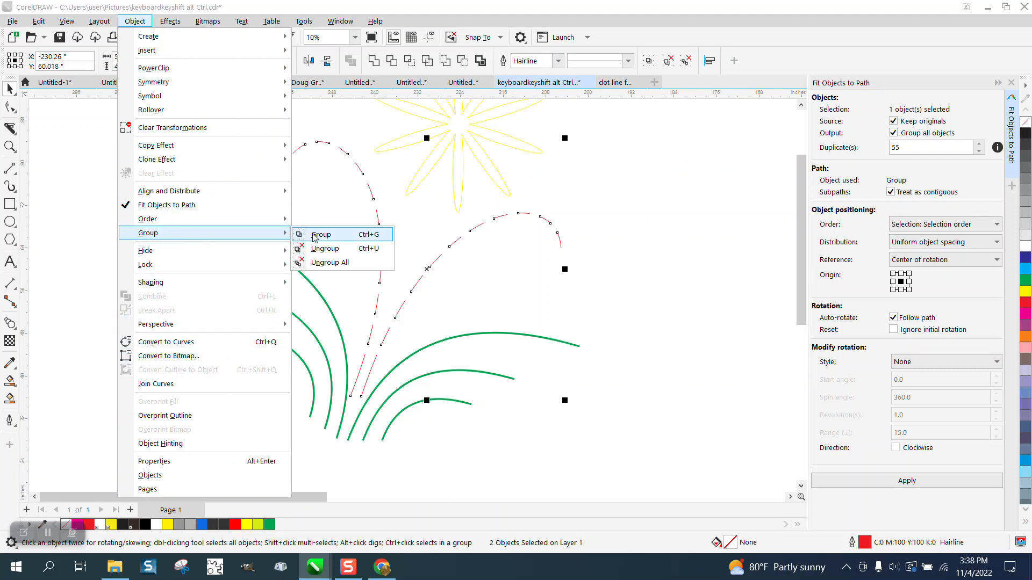
{"action": "left_click", "coordinate": [313, 234]}
- Fit 100 duplicates of the red dot along the grouped dashed curves, and undo the extra repeated fit
{"action": "left_click", "coordinate": [215, 168]}
{"action": "left_click_drag", "start_coordinate": [218, 165], "coordinate": [233, 172]}
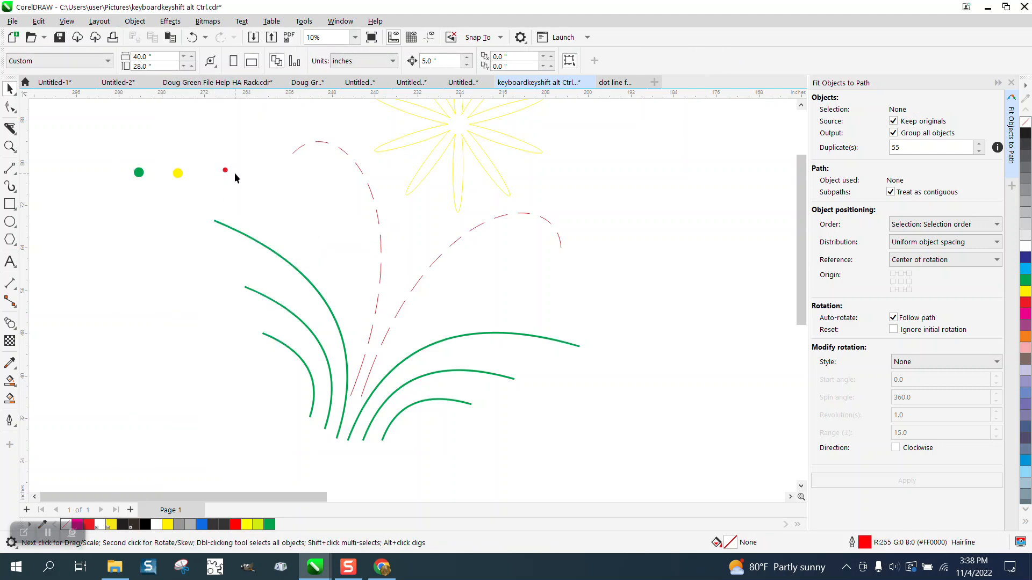
{"action": "left_click", "coordinate": [226, 172]}
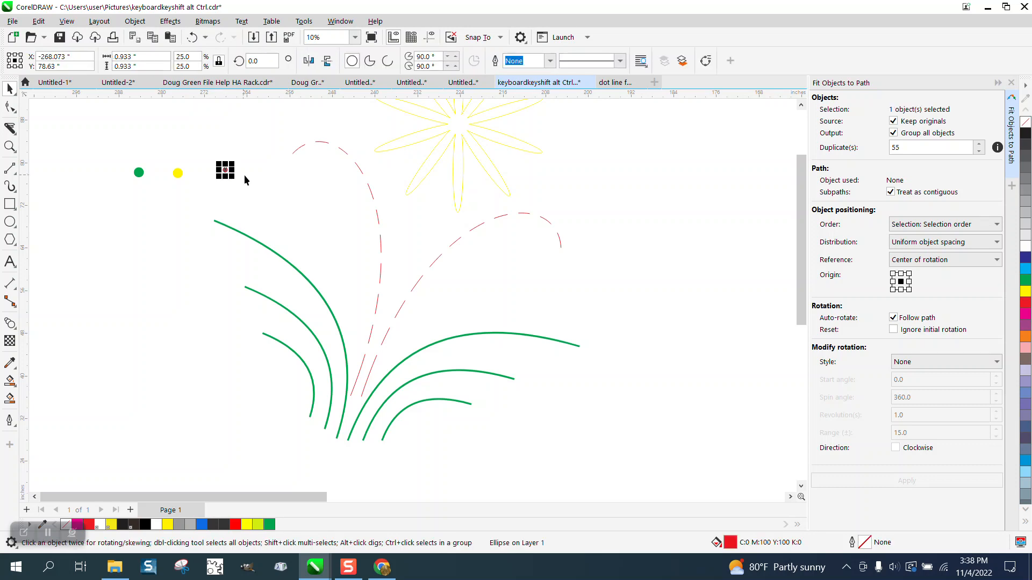
{"action": "left_click", "coordinate": [324, 141]}
{"action": "left_click", "coordinate": [325, 141], "text": "shift"}
{"action": "double_click", "coordinate": [887, 148]}
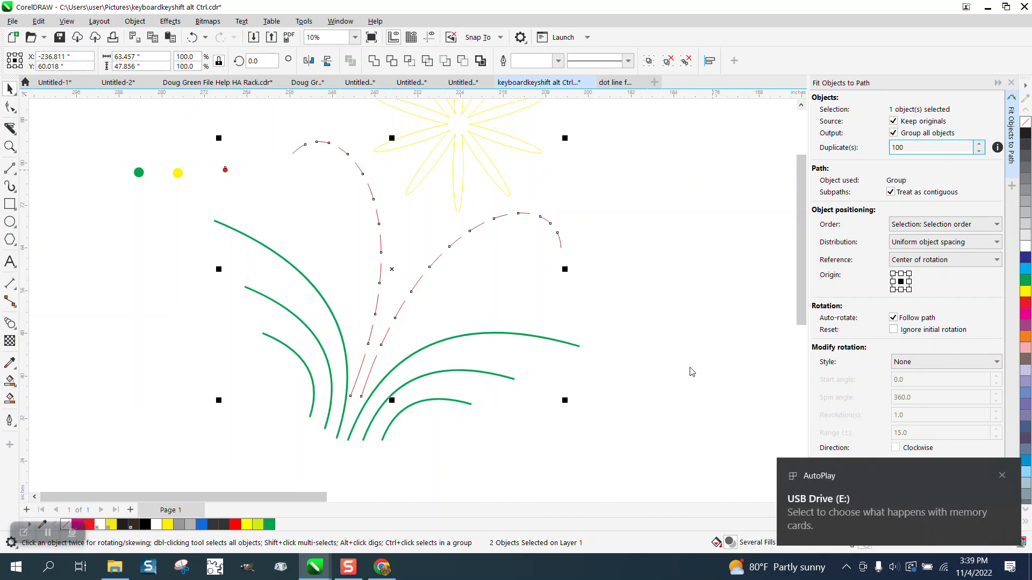
{"action": "left_click", "coordinate": [1002, 475]}
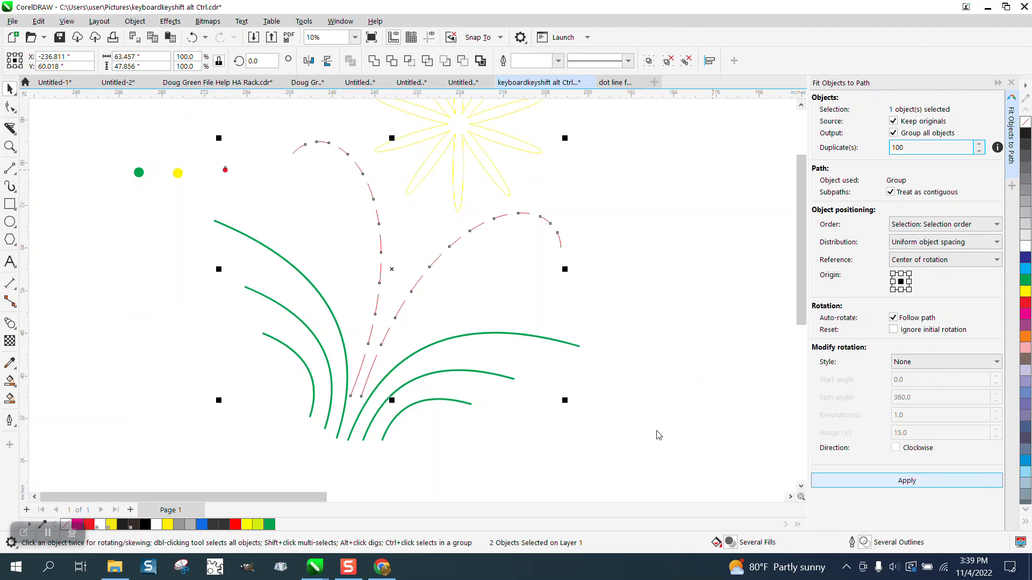
{"action": "left_click", "coordinate": [857, 481]}
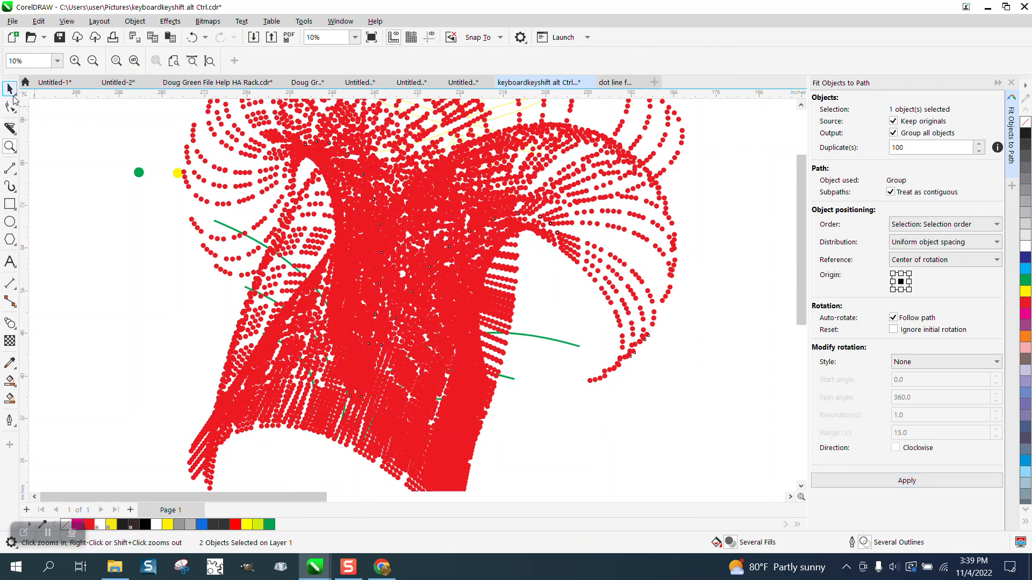
{"action": "left_click", "coordinate": [191, 37]}
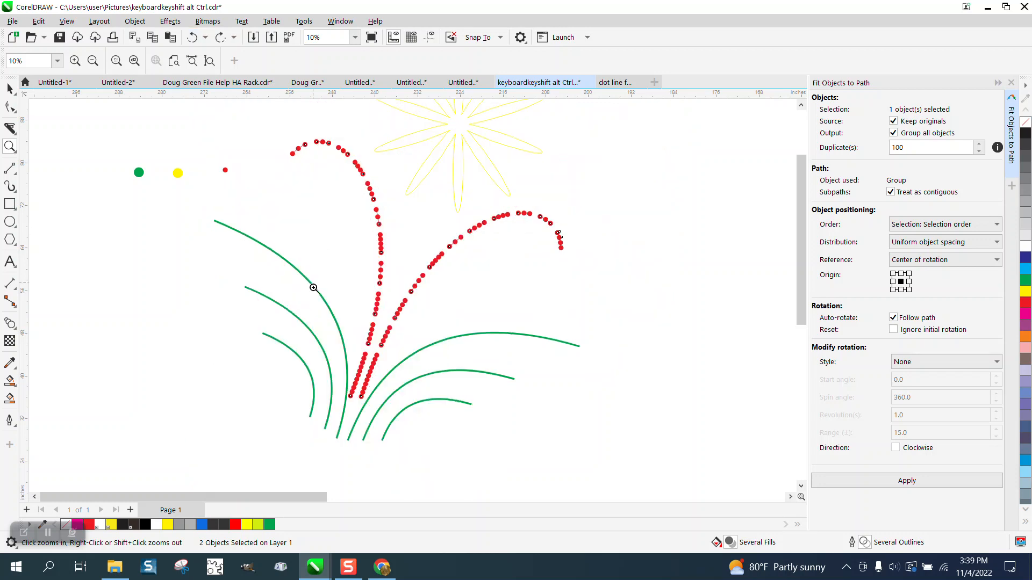
{"action": "left_click", "coordinate": [10, 88]}
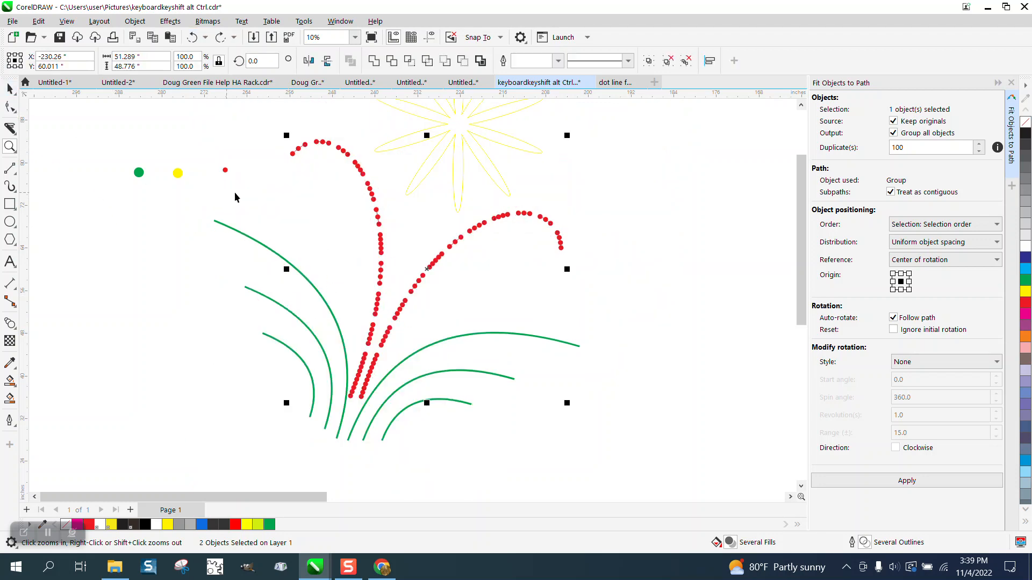
{"action": "left_click", "coordinate": [235, 196]}
- Group the two longest green curves, one on each side of the plant
{"action": "left_click", "coordinate": [277, 254]}
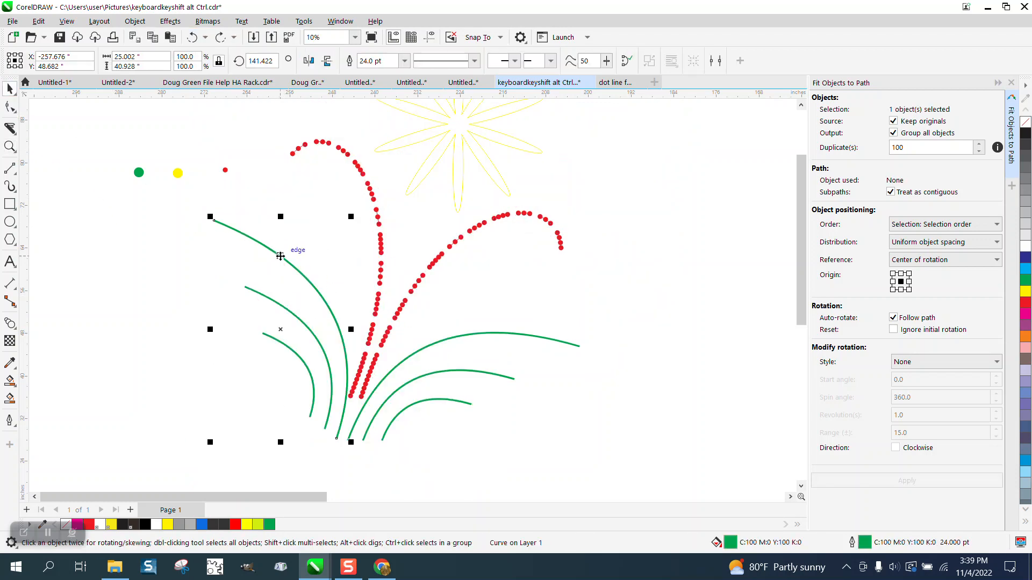
{"action": "left_click", "coordinate": [507, 338], "text": "shift"}
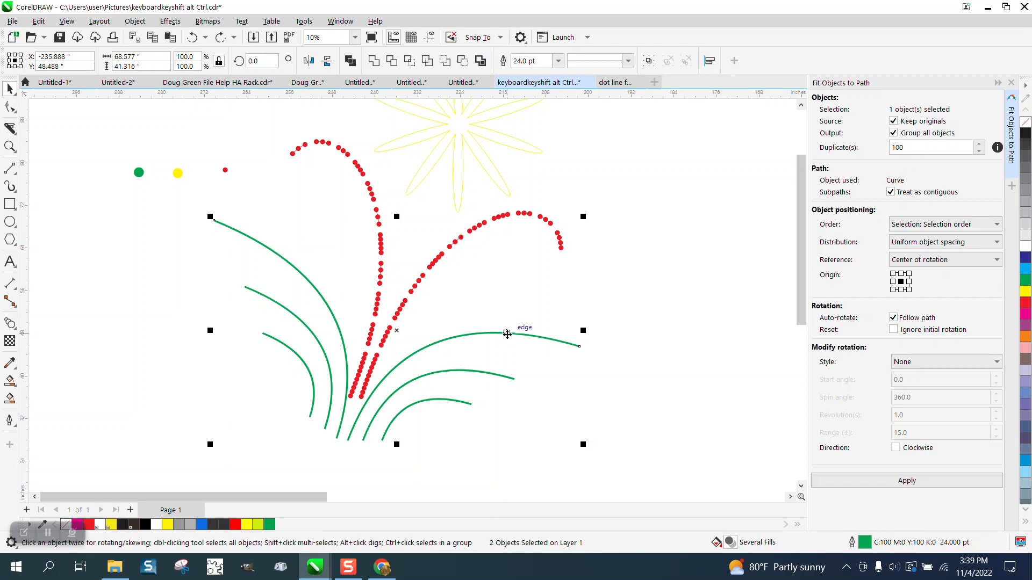
{"action": "left_click", "coordinate": [134, 21]}
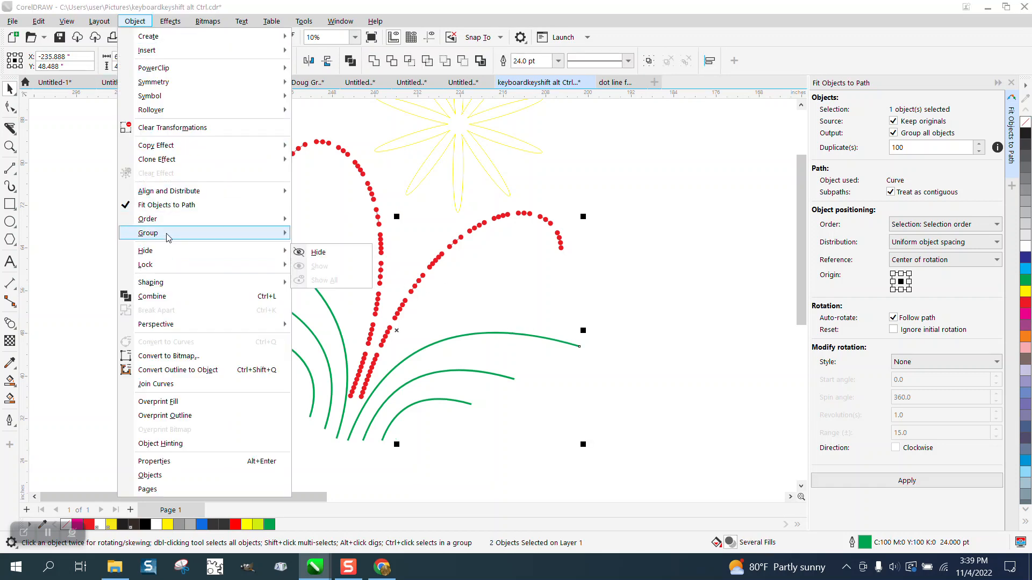
{"action": "mouse_move", "coordinate": [258, 233]}
{"action": "left_click", "coordinate": [317, 236]}
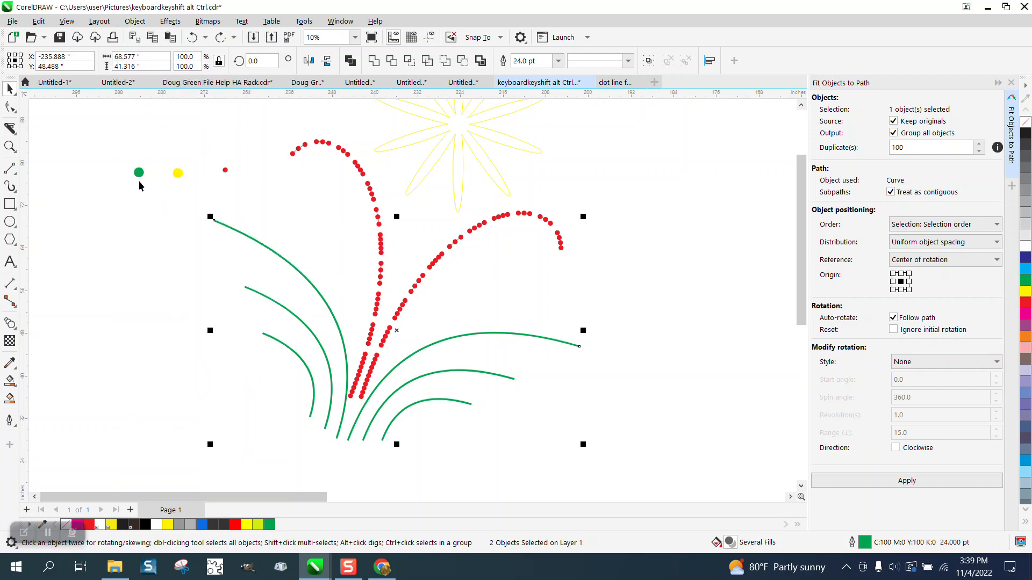
- Move the green dot below the yellow dot and fit 100 duplicates of it along the grouped outer green curves
{"action": "left_click", "coordinate": [138, 173]}
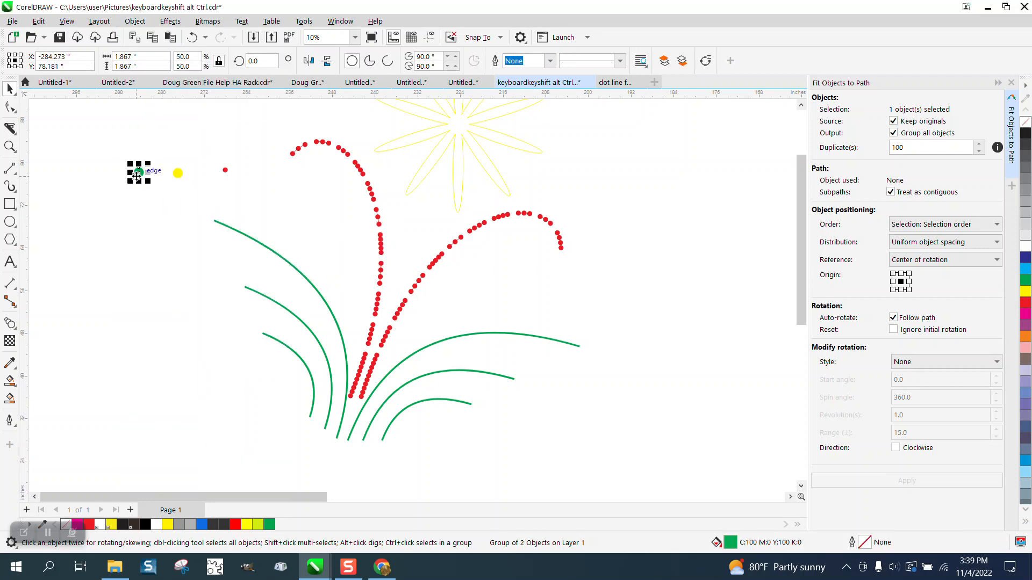
{"action": "left_click_drag", "start_coordinate": [139, 172], "coordinate": [147, 219]}
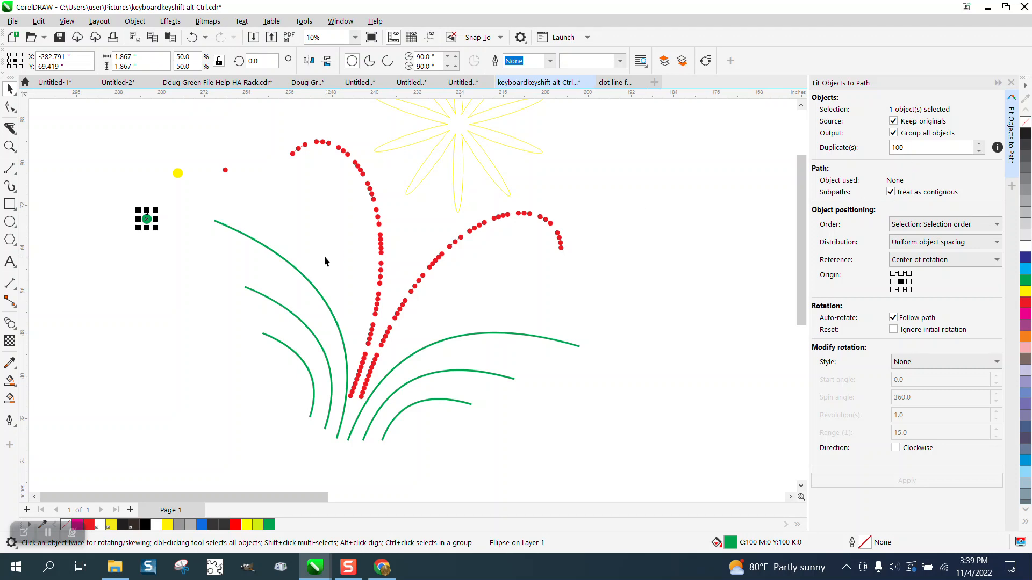
{"action": "left_click", "coordinate": [291, 267], "text": "shift"}
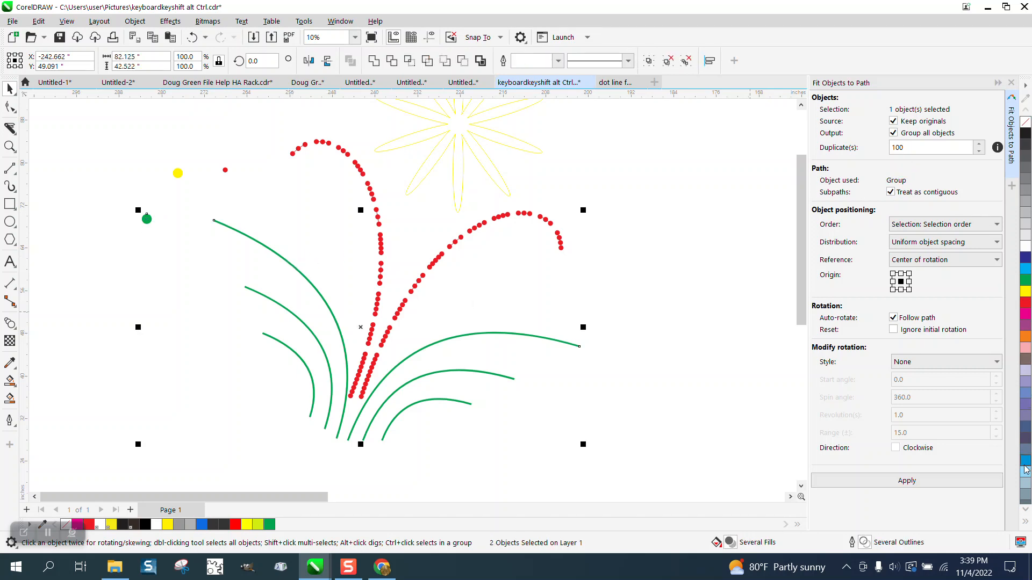
{"action": "left_click", "coordinate": [907, 481]}
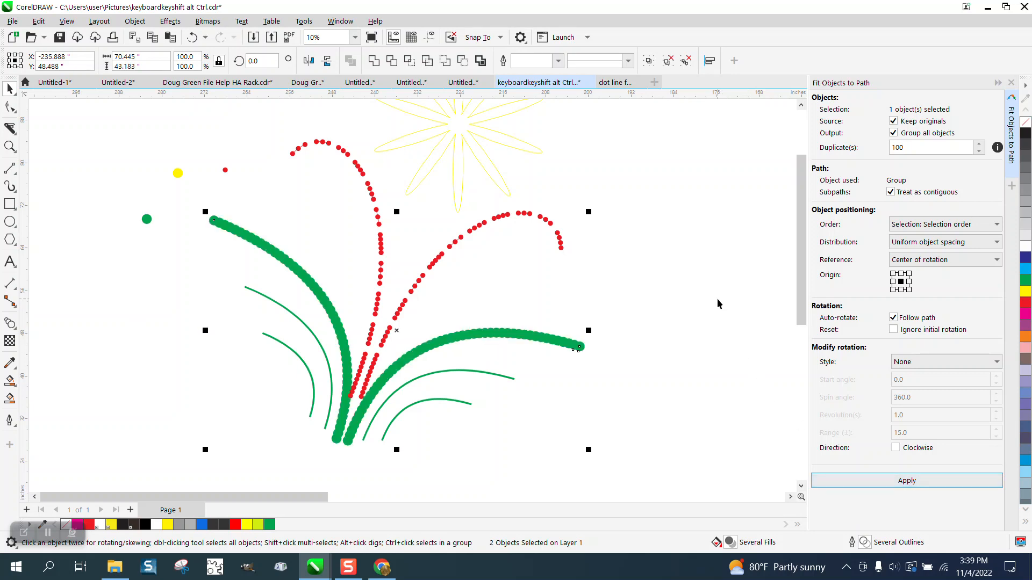
- Undo the last fit of green dots and ungroup the two longest green curves
{"action": "left_click", "coordinate": [192, 37]}
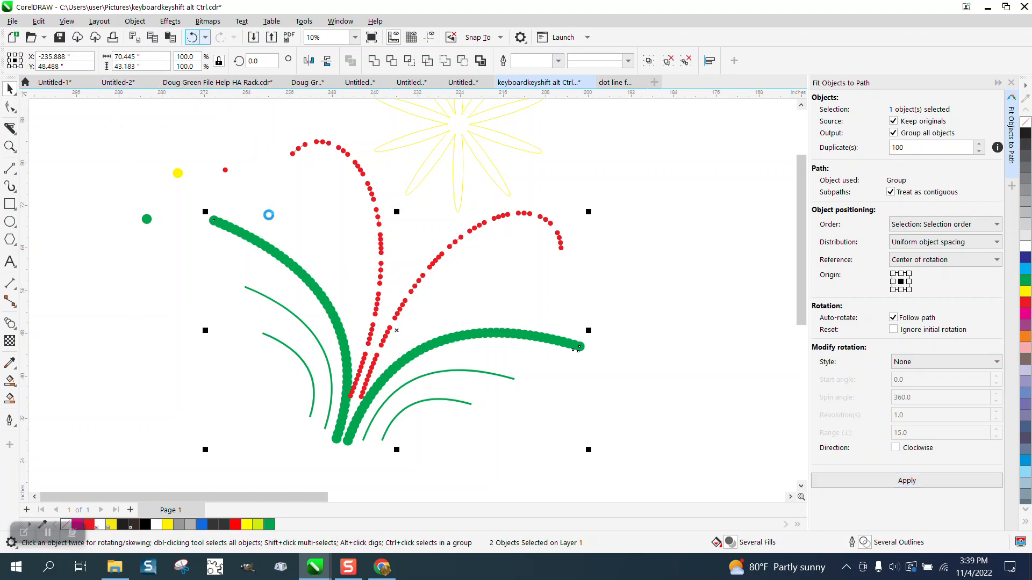
{"action": "left_click", "coordinate": [276, 252]}
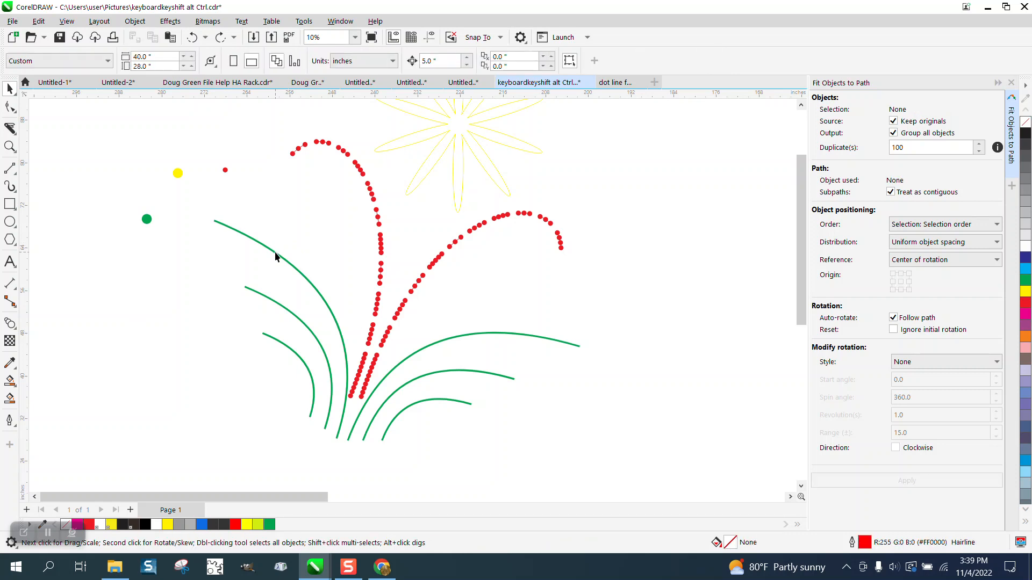
{"action": "left_click", "coordinate": [275, 257]}
{"action": "left_click", "coordinate": [135, 21]}
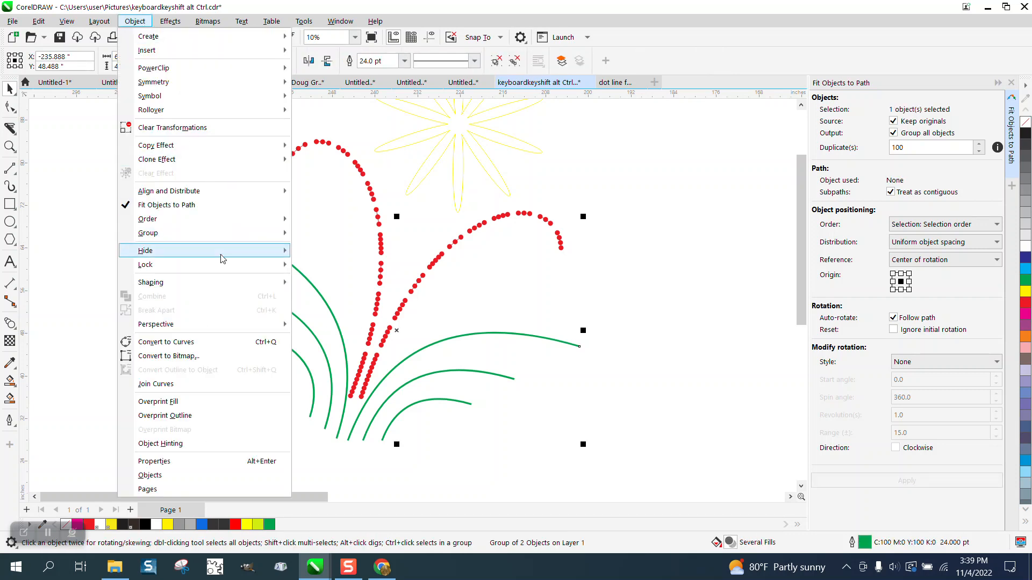
{"action": "mouse_move", "coordinate": [189, 234]}
{"action": "left_click", "coordinate": [314, 249]}
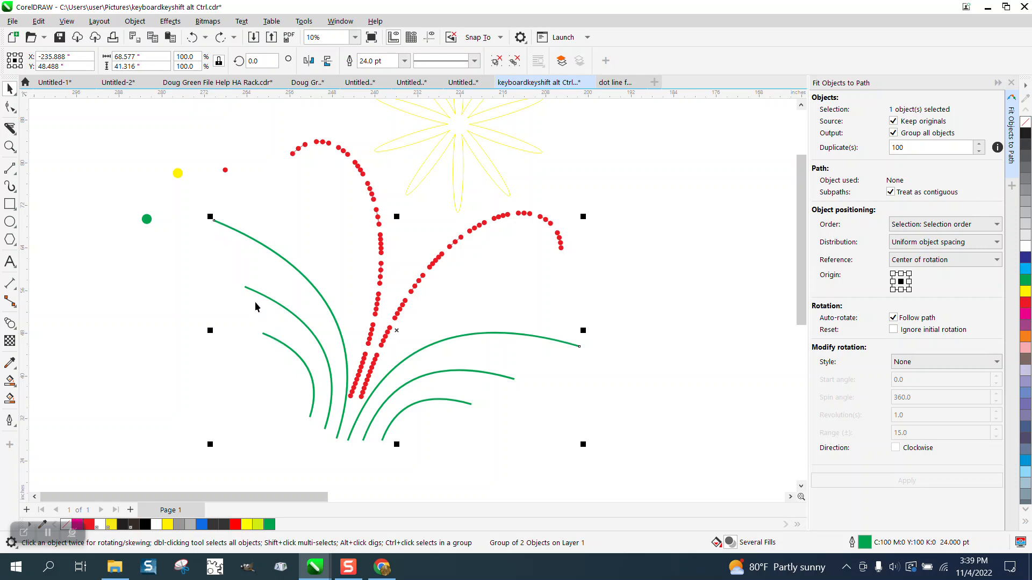
- Group all six green curves on both sides of the plant
{"action": "left_click_drag", "start_coordinate": [200, 201], "coordinate": [364, 460]}
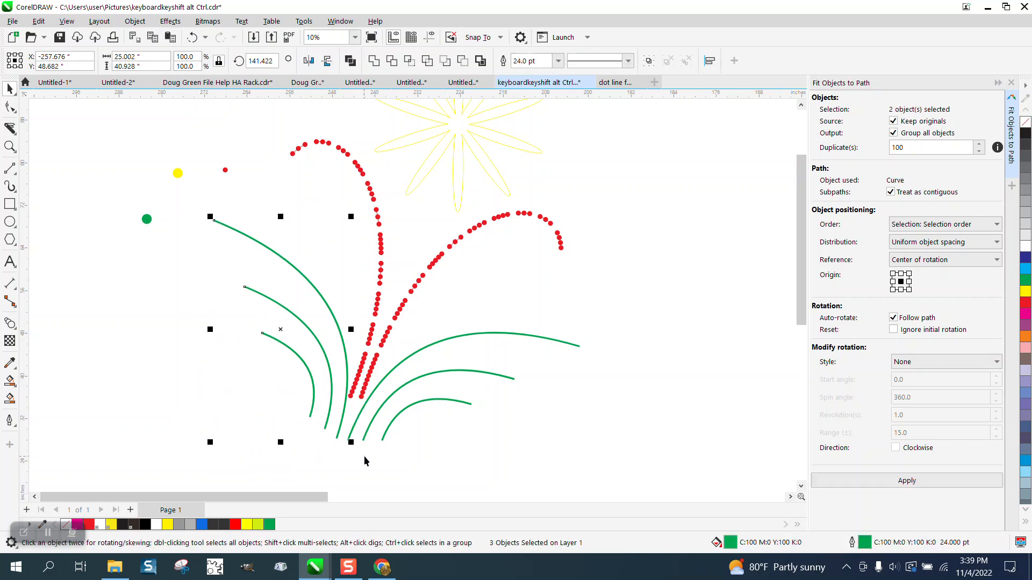
{"action": "left_click_drag", "start_coordinate": [610, 305], "coordinate": [336, 471]}
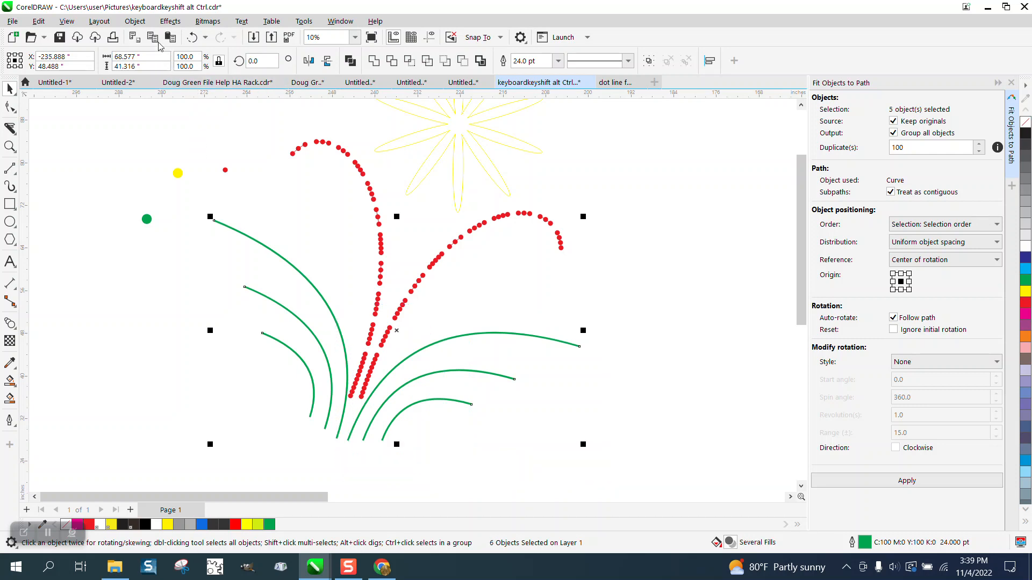
{"action": "left_click", "coordinate": [135, 22]}
{"action": "mouse_move", "coordinate": [162, 233]}
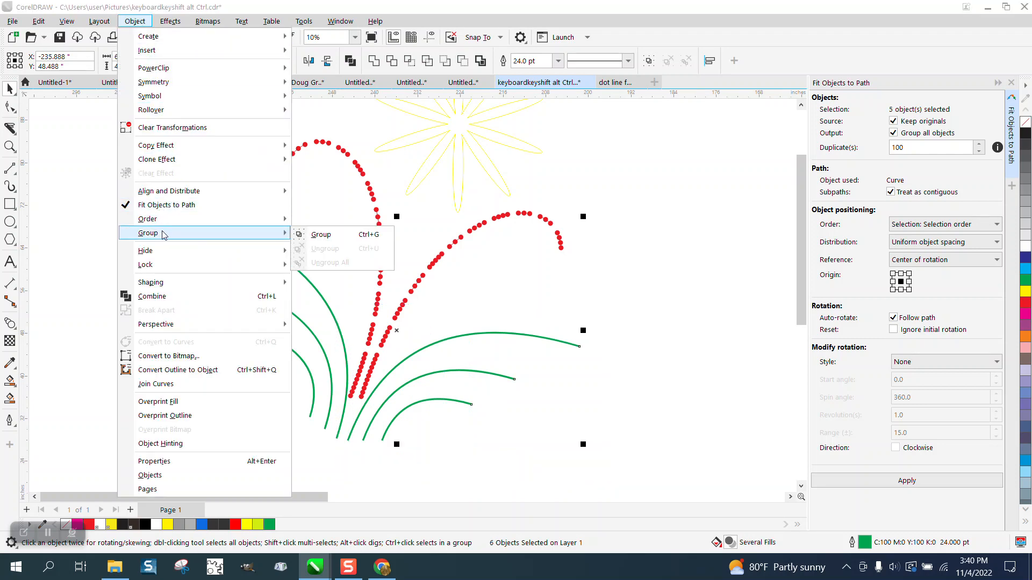
{"action": "left_click", "coordinate": [321, 235]}
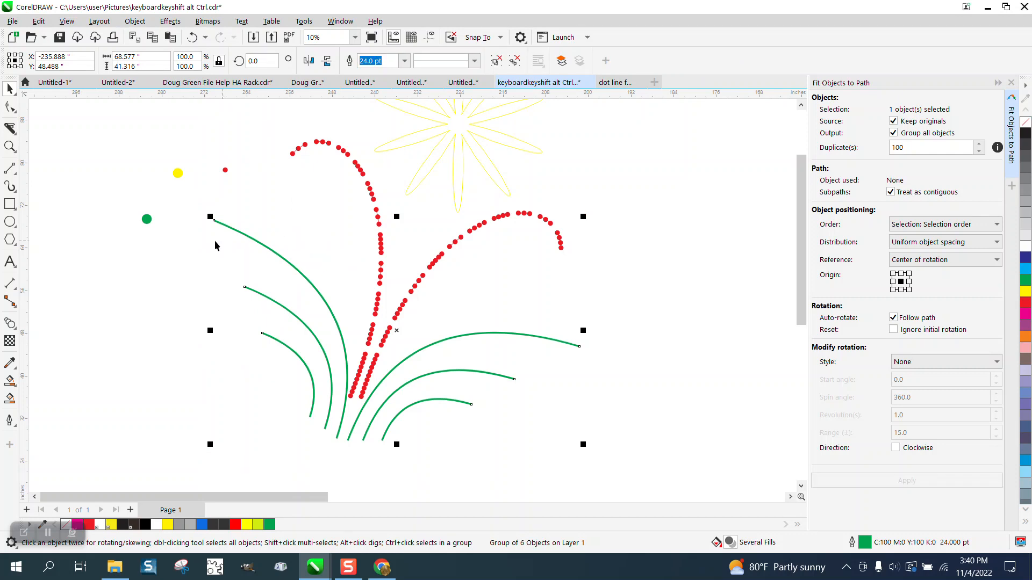
- Fit 100 duplicates of the green dot along the six grouped green curves and clear the selection
{"action": "left_click", "coordinate": [147, 219]}
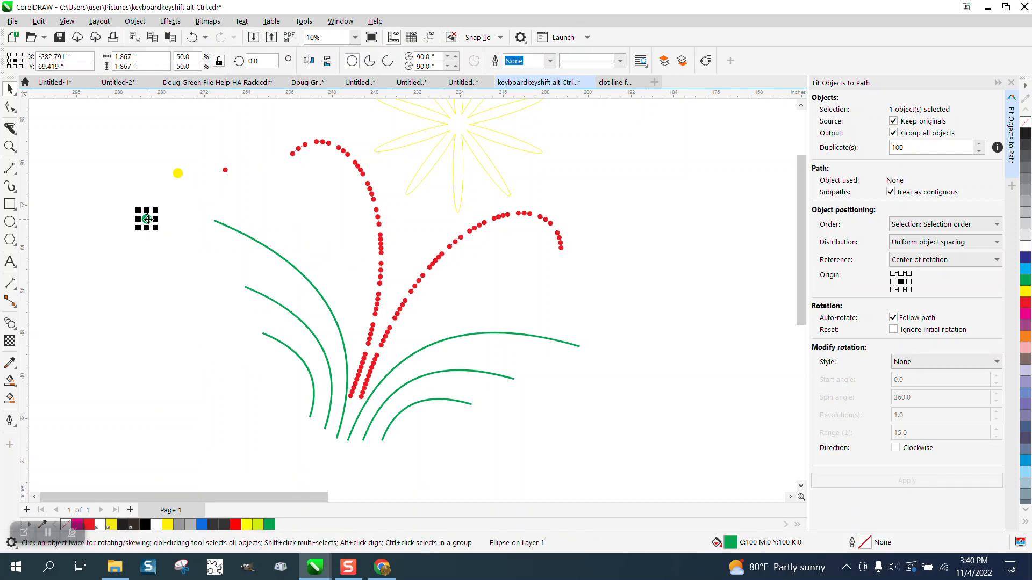
{"action": "left_click", "coordinate": [220, 228], "text": "shift"}
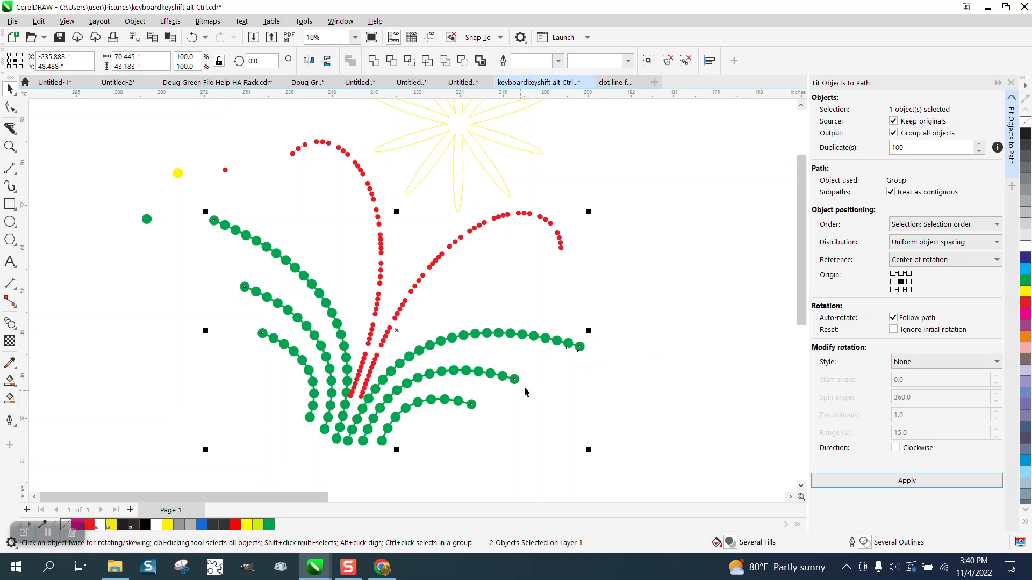
{"action": "left_click", "coordinate": [653, 326]}
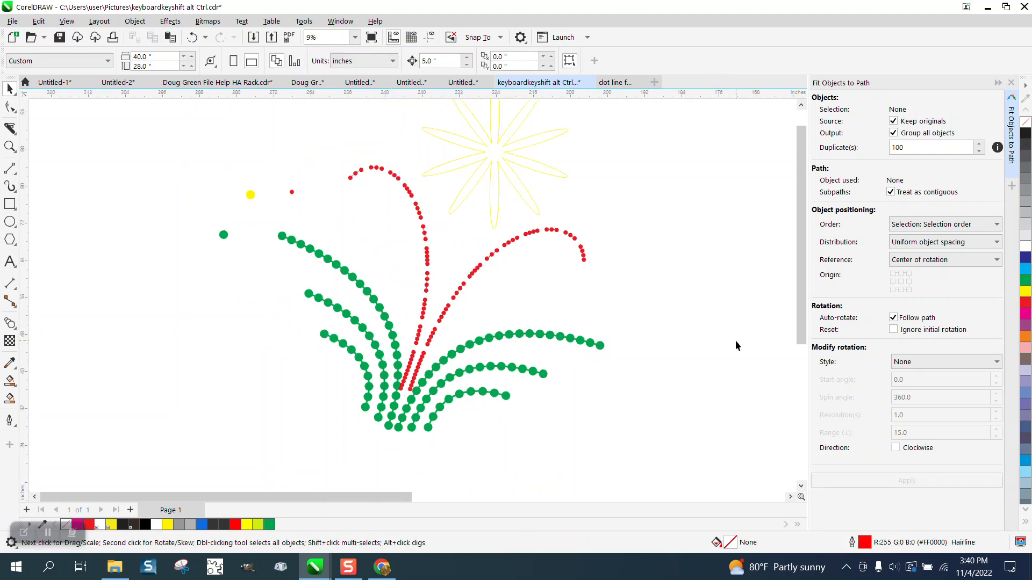
- Move the green dot to the empty area away from the plant and draw three separate horizontal lines in one row, about 256 inches wide overall
{"action": "scroll", "coordinate": [720, 331], "scroll_direction": "down", "scroll_amount": 2}
{"action": "left_click_drag", "start_coordinate": [479, 289], "coordinate": [241, 197]}
{"action": "left_click", "coordinate": [15, 176]}
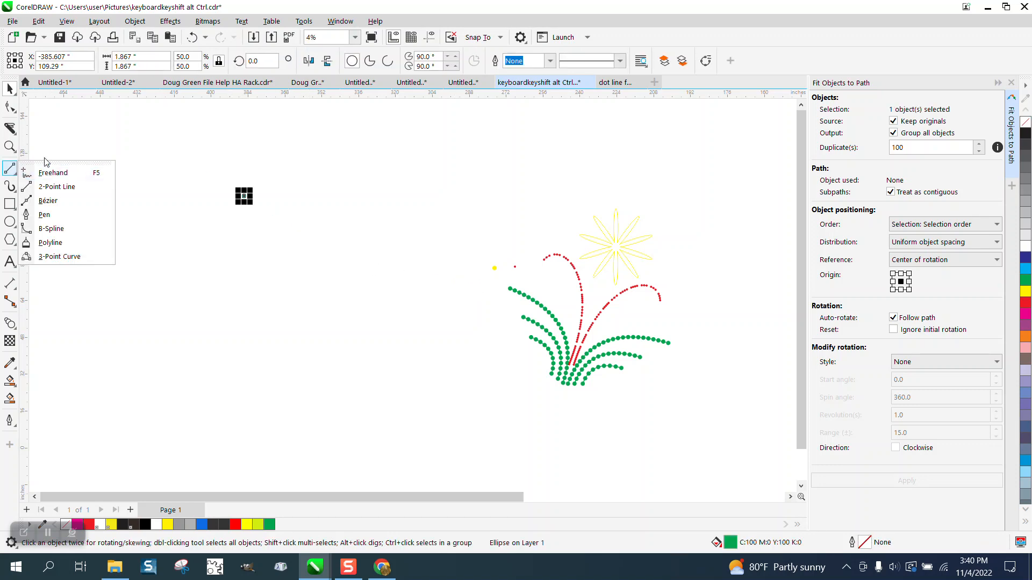
{"action": "left_click", "coordinate": [68, 184]}
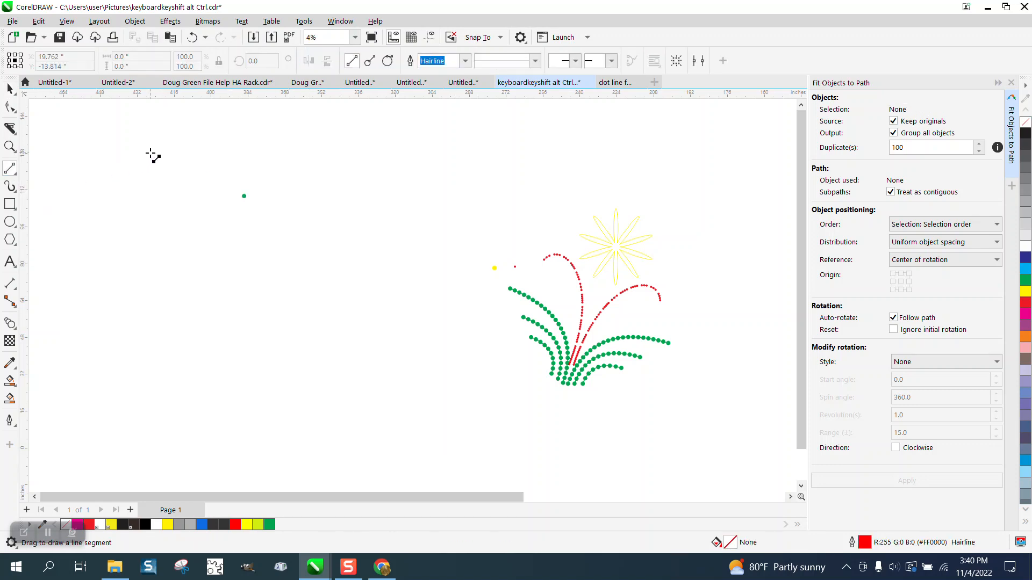
{"action": "mouse_move", "coordinate": [132, 201]}
{"action": "left_mouse_down"}
{"action": "mouse_move", "coordinate": [272, 157]}
{"action": "mouse_move", "coordinate": [309, 201]}
{"action": "mouse_move", "coordinate": [731, 201]}
{"action": "left_mouse_up"}
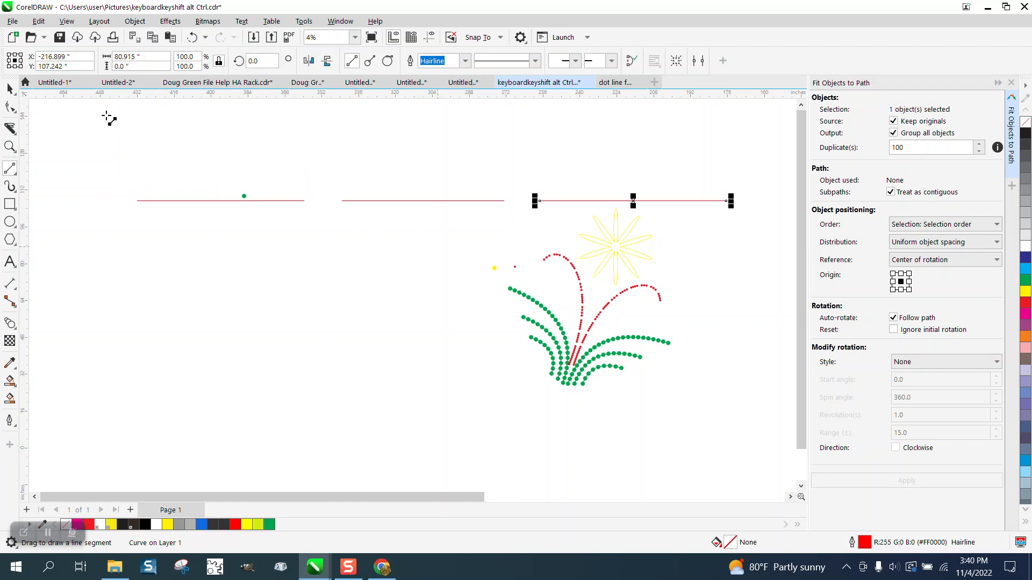
- Move the green dot up by about 11 inches, clear of the first horizontal line
{"action": "left_click", "coordinate": [9, 87]}
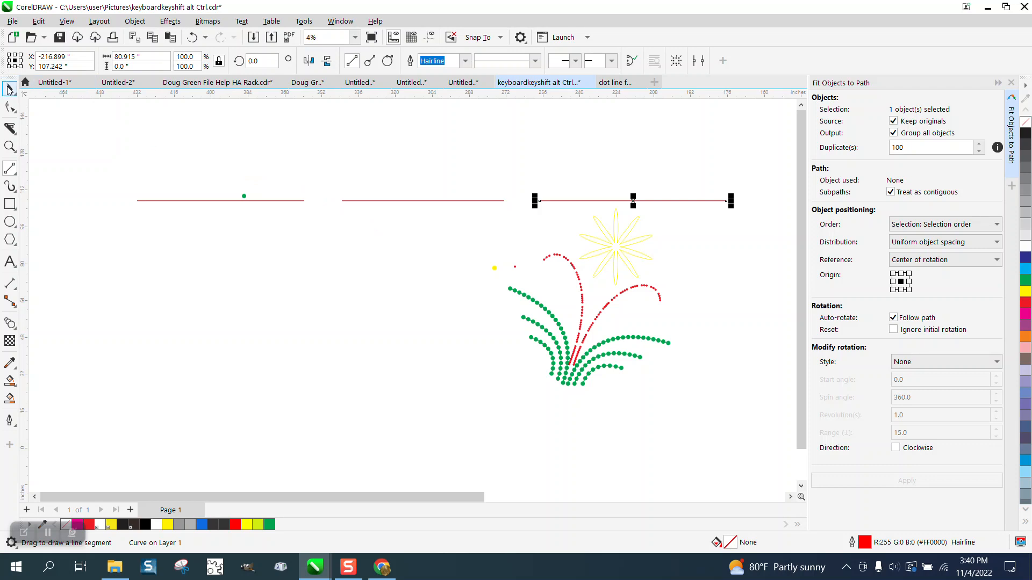
{"action": "left_click", "coordinate": [250, 200]}
{"action": "left_click", "coordinate": [266, 201]}
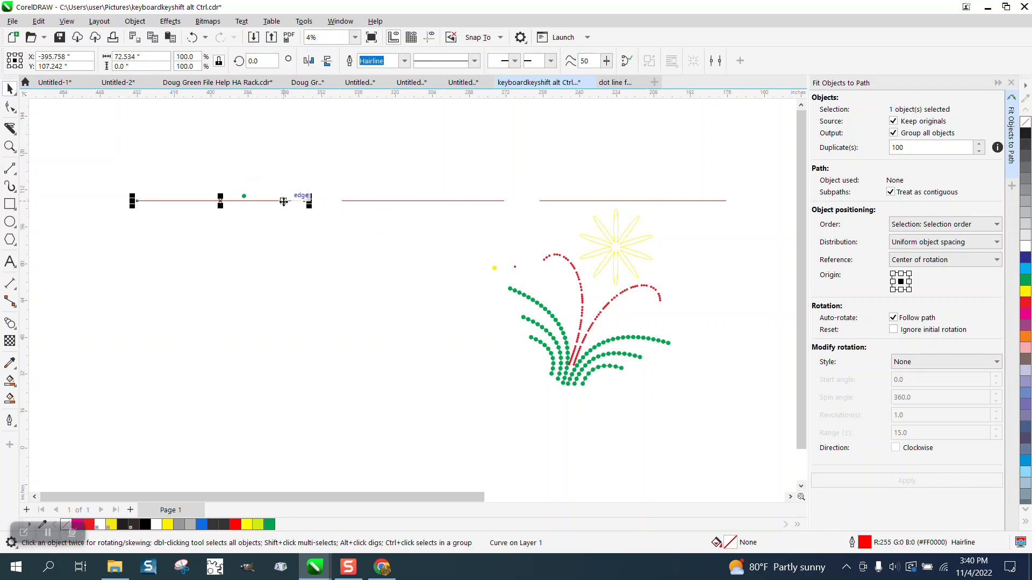
{"action": "left_click_drag", "start_coordinate": [245, 196], "coordinate": [243, 171]}
- Combine the three horizontal lines into a single curve object
{"action": "left_click_drag", "start_coordinate": [119, 183], "coordinate": [202, 225]}
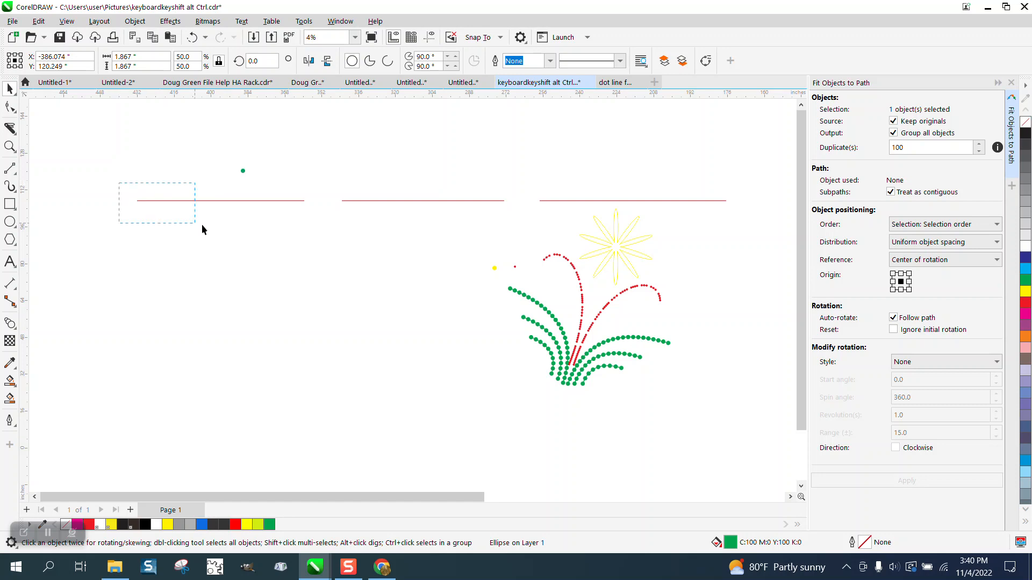
{"action": "left_click_drag", "start_coordinate": [738, 231], "coordinate": [739, 231]}
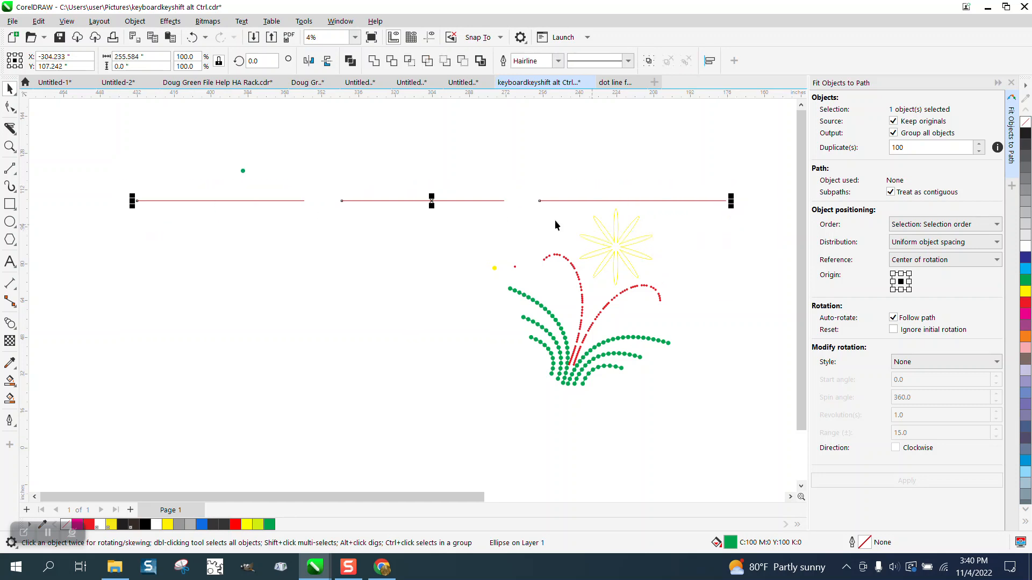
{"action": "left_click", "coordinate": [135, 21]}
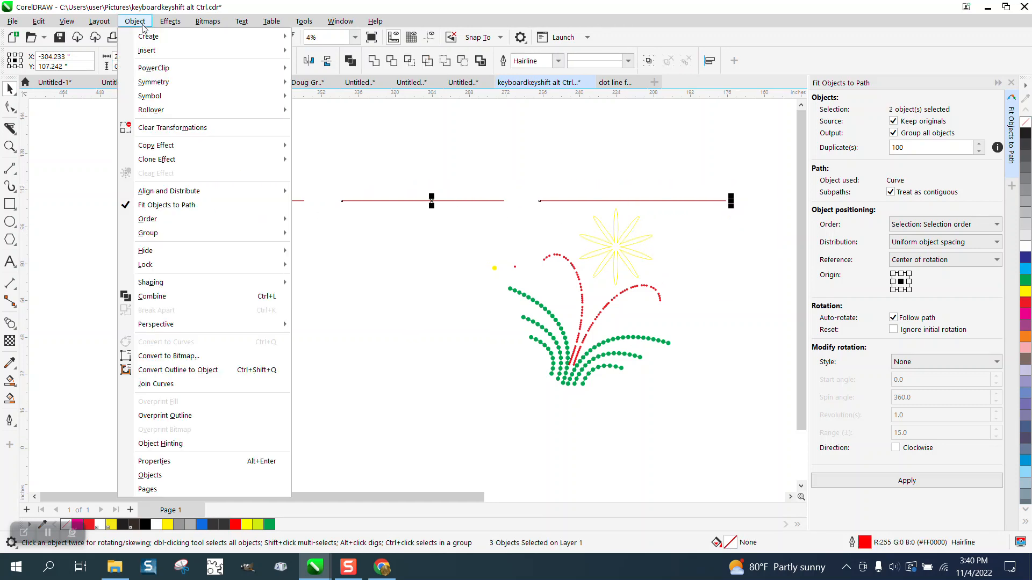
{"action": "left_click", "coordinate": [163, 297]}
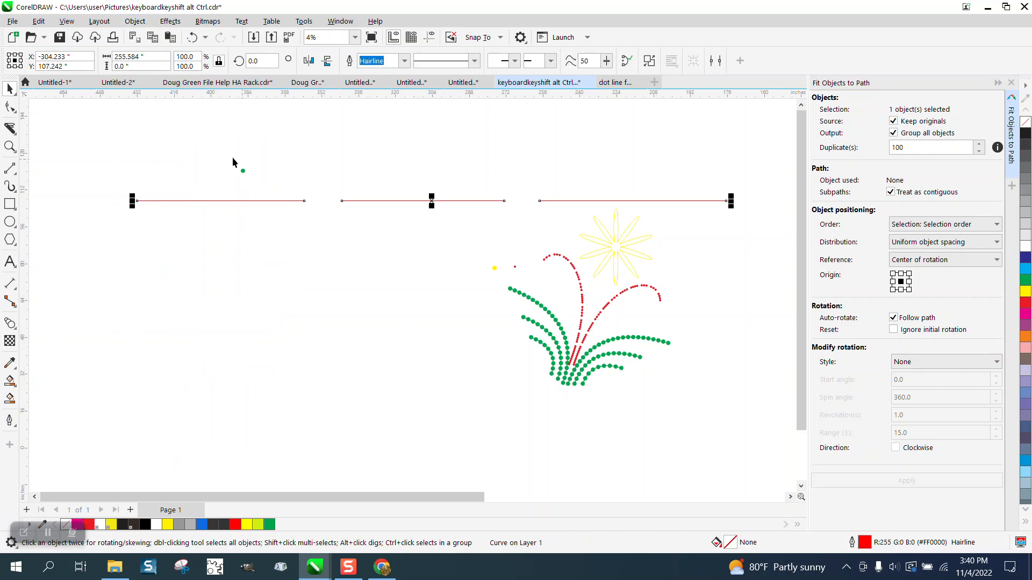
- Fit 100 duplicates of the green dot along the combined horizontal lines
{"action": "left_click_drag", "start_coordinate": [232, 148], "coordinate": [263, 188]}
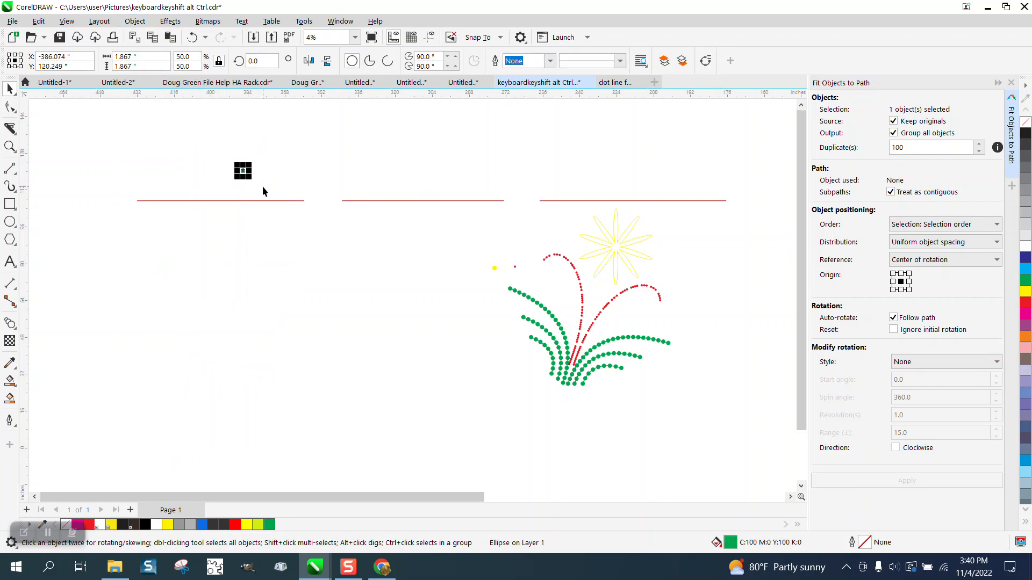
{"action": "left_click", "coordinate": [283, 201], "text": "shift"}
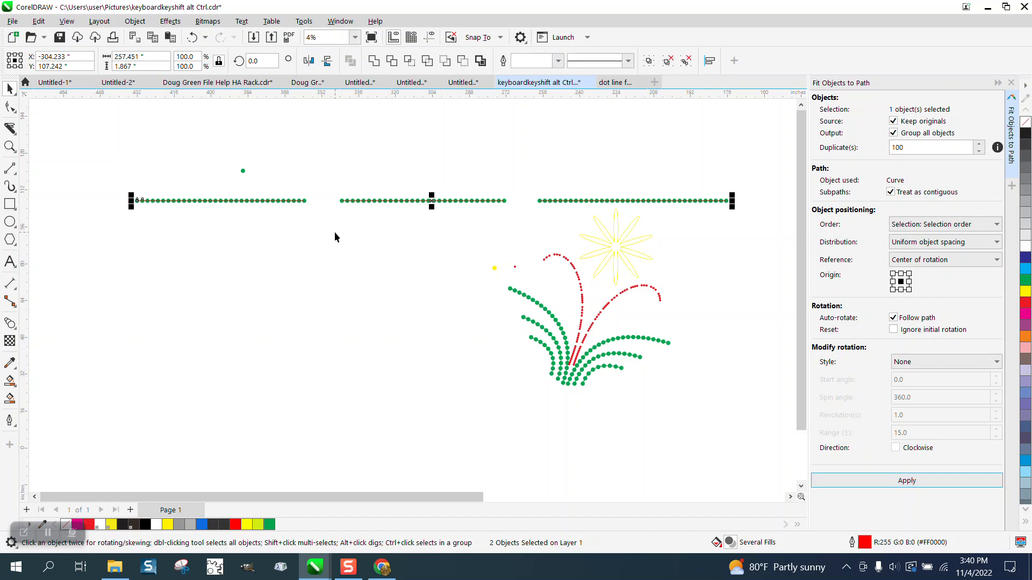
{"action": "left_click", "coordinate": [334, 231]}
{"action": "left_click", "coordinate": [8, 146]}
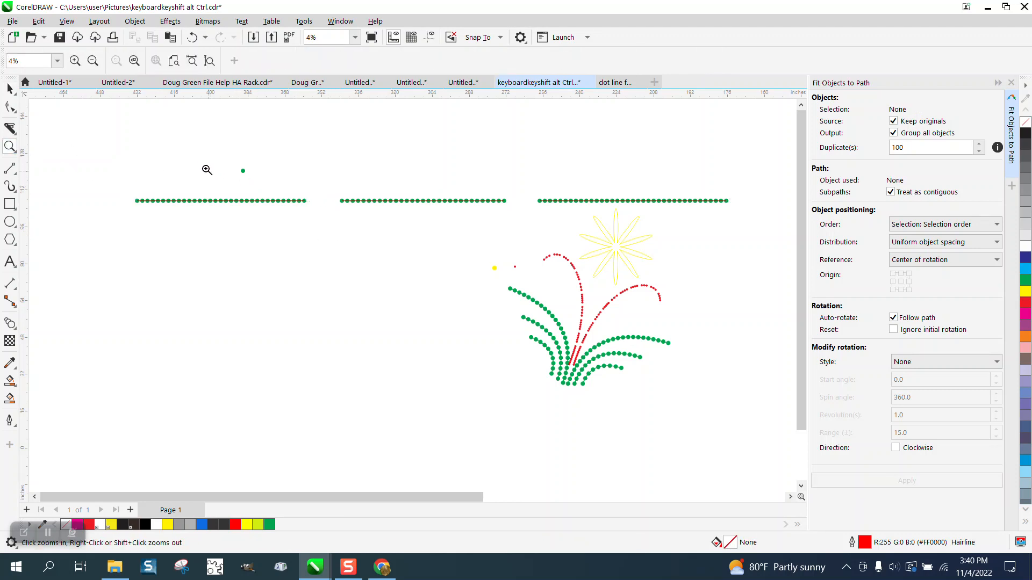
{"action": "left_click_drag", "start_coordinate": [207, 168], "coordinate": [638, 242]}
{"action": "scroll", "coordinate": [504, 230], "scroll_direction": "down", "scroll_amount": 2}
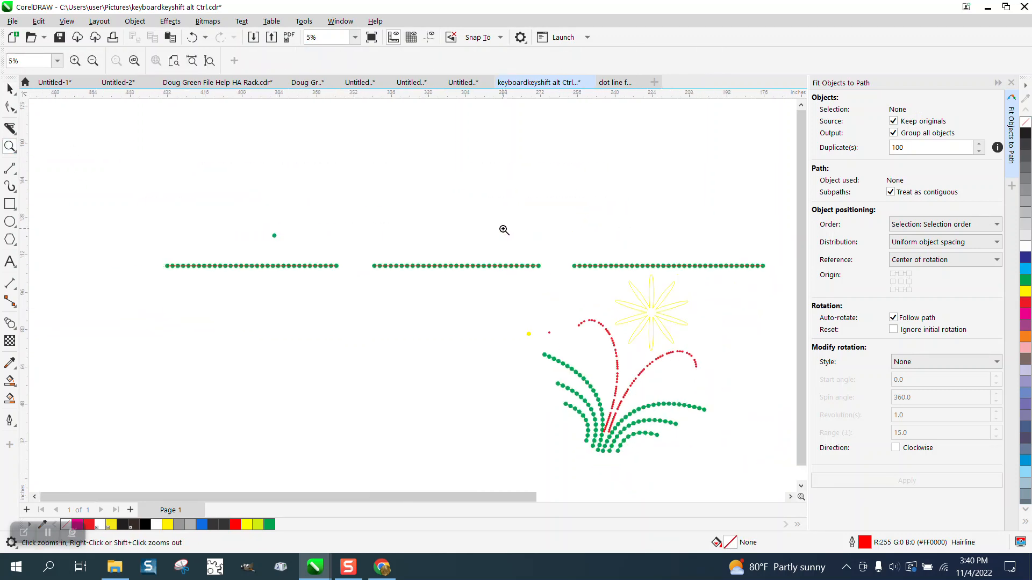